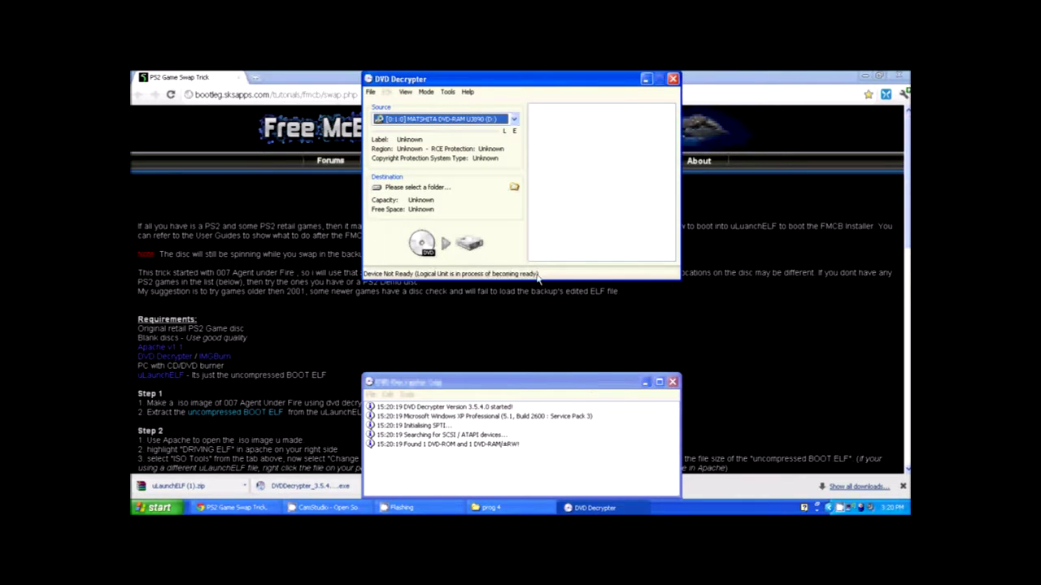
Step: Switch to ISO read mode and rip the BONDAUF game disc in drive D: to C:\BONDAUF.ISO
click(425, 92)
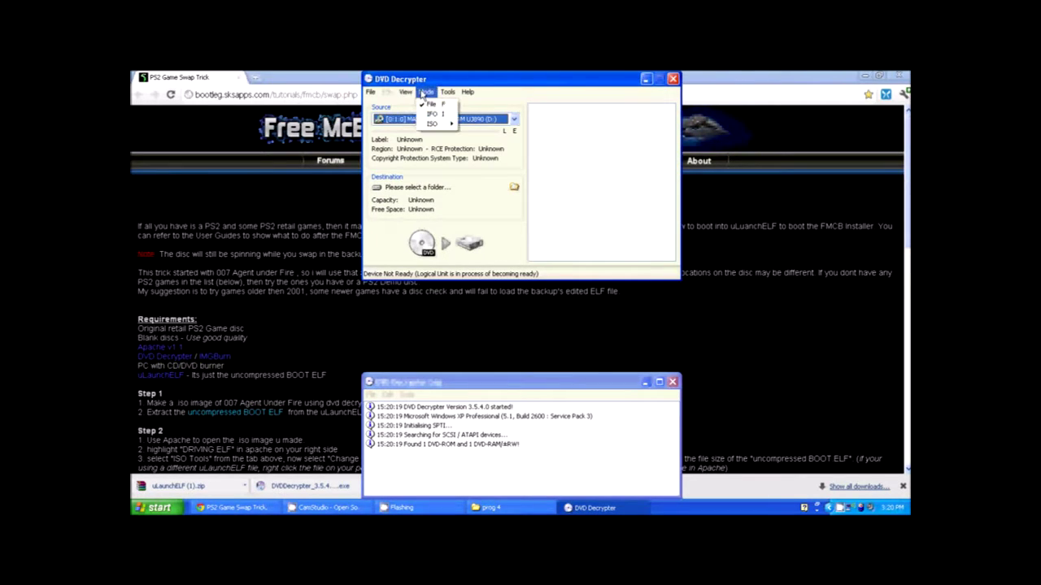
mouse_move(404, 95)
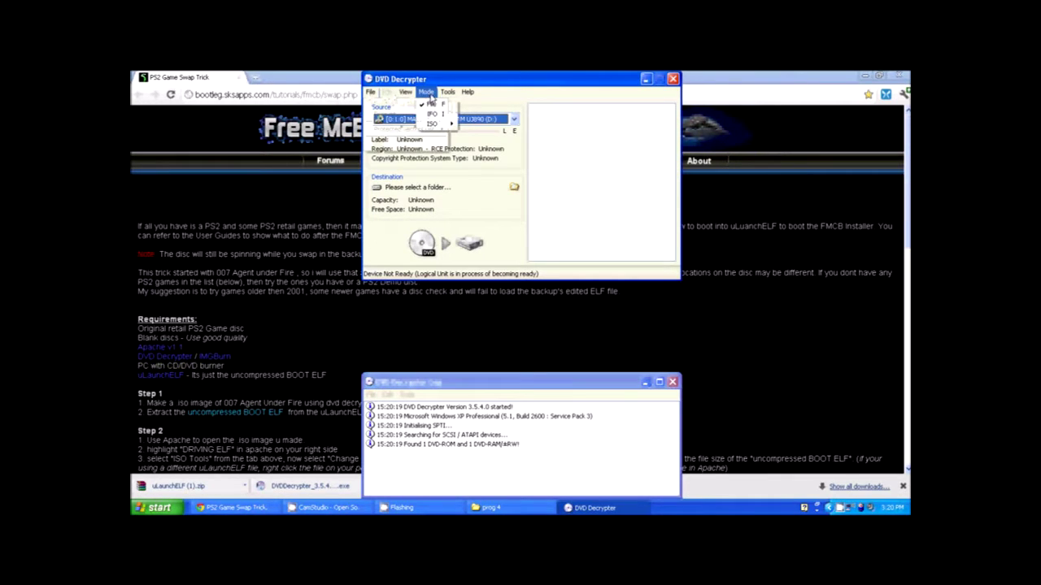
click(472, 124)
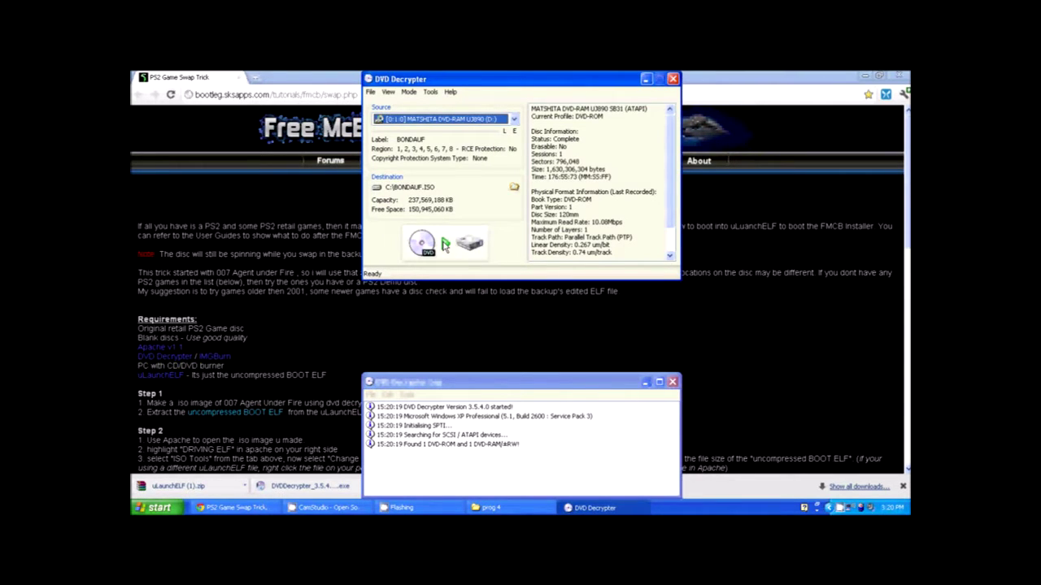
click(446, 244)
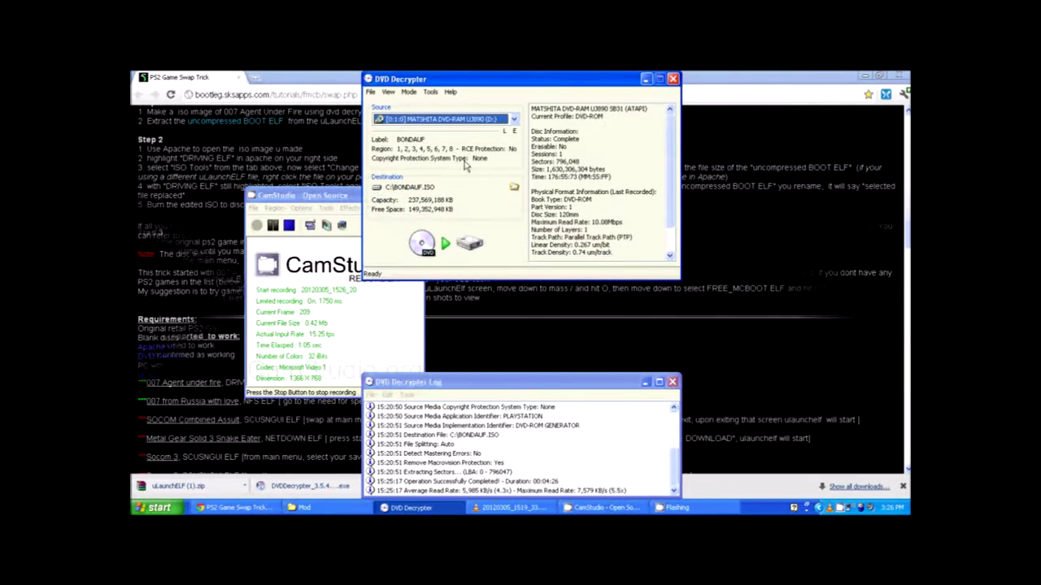
Step: Minimize the CamStudio and DVD Decrypter windows, and briefly check the Mod folder before returning to the tutorial page
click(329, 199)
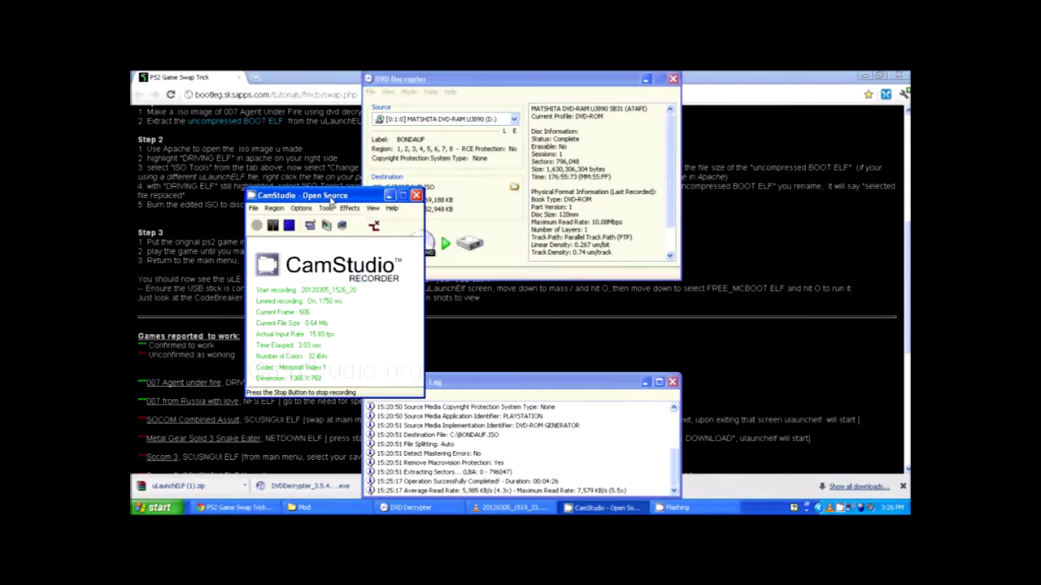
click(391, 197)
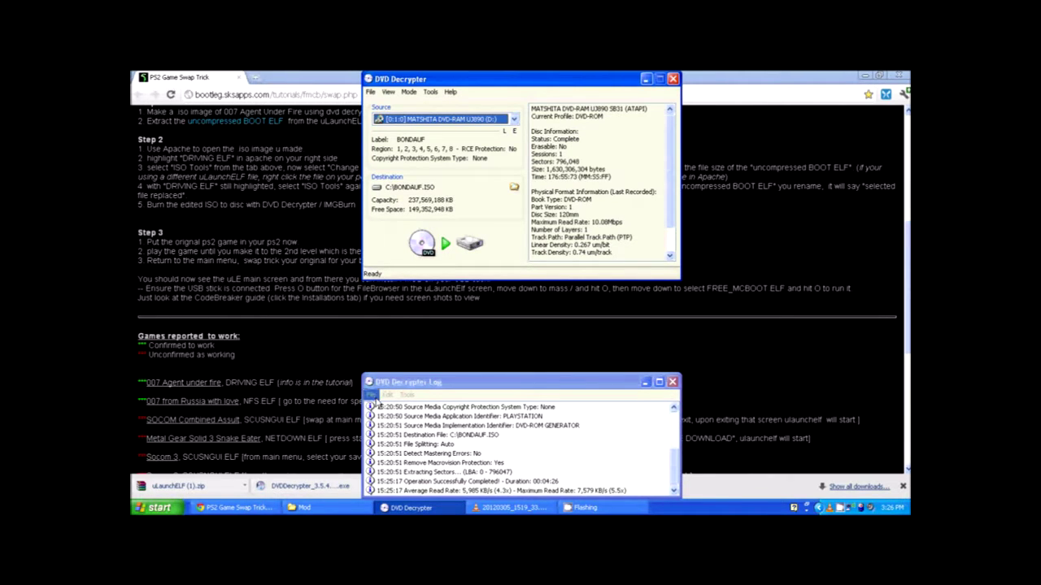
click(645, 79)
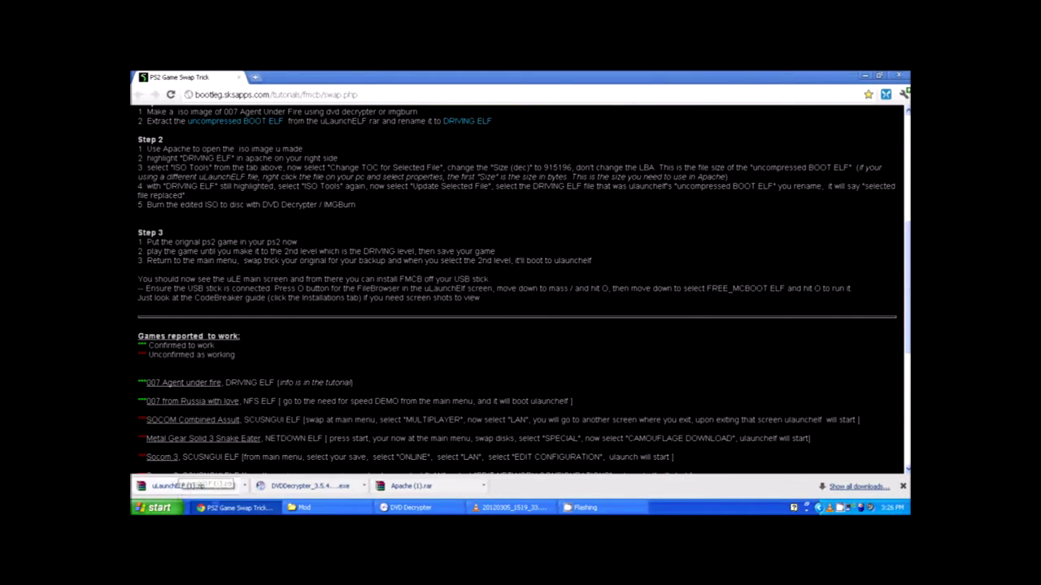
click(321, 508)
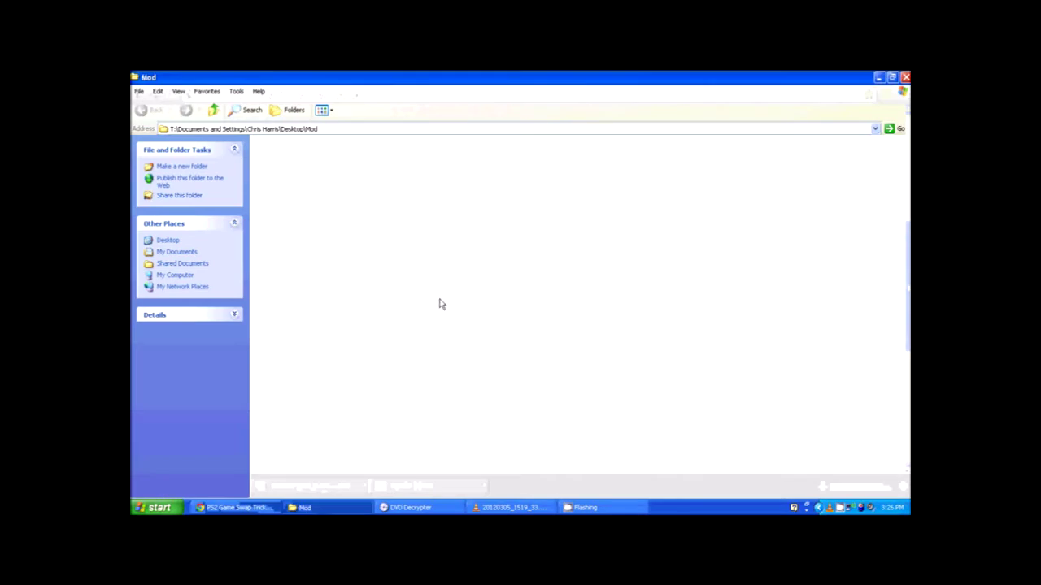
click(876, 77)
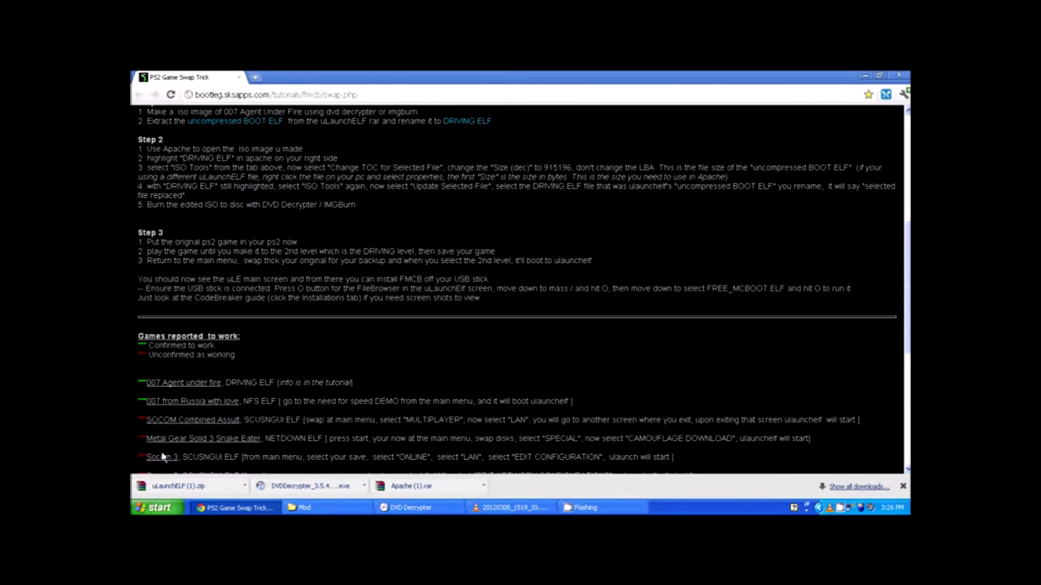
Step: Extract the uLaunchELF folder from the downloaded uLaunchELF (1).zip into the Mod folder on the desktop and close the archive
click(165, 488)
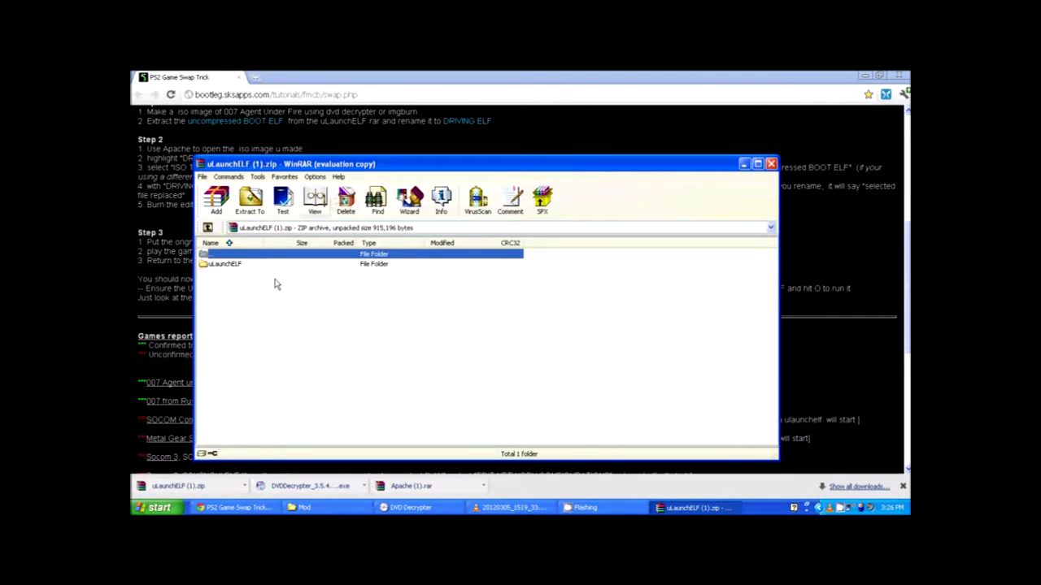
click(283, 267)
click(251, 205)
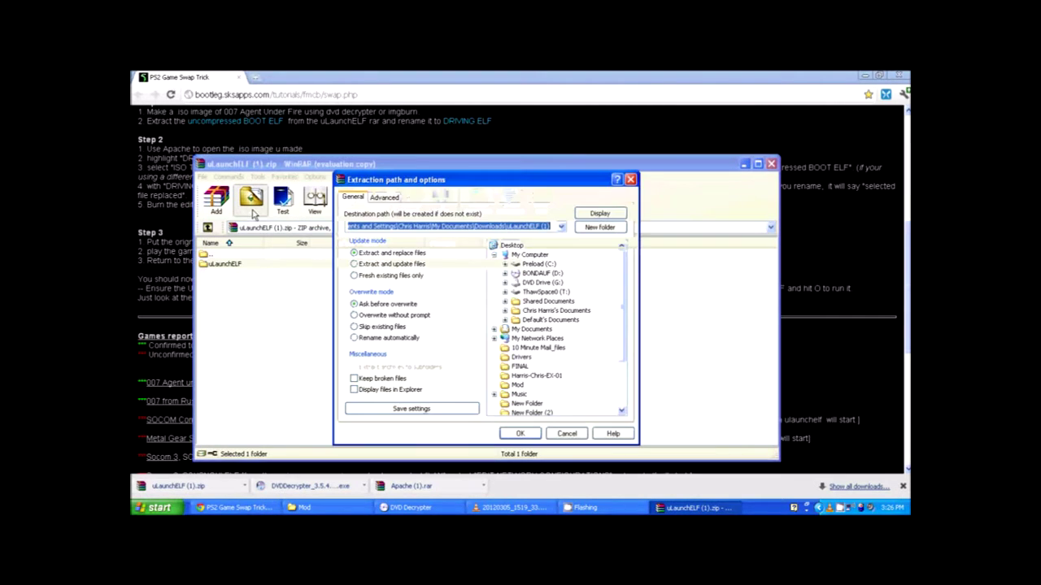
drag(622, 283, 623, 360)
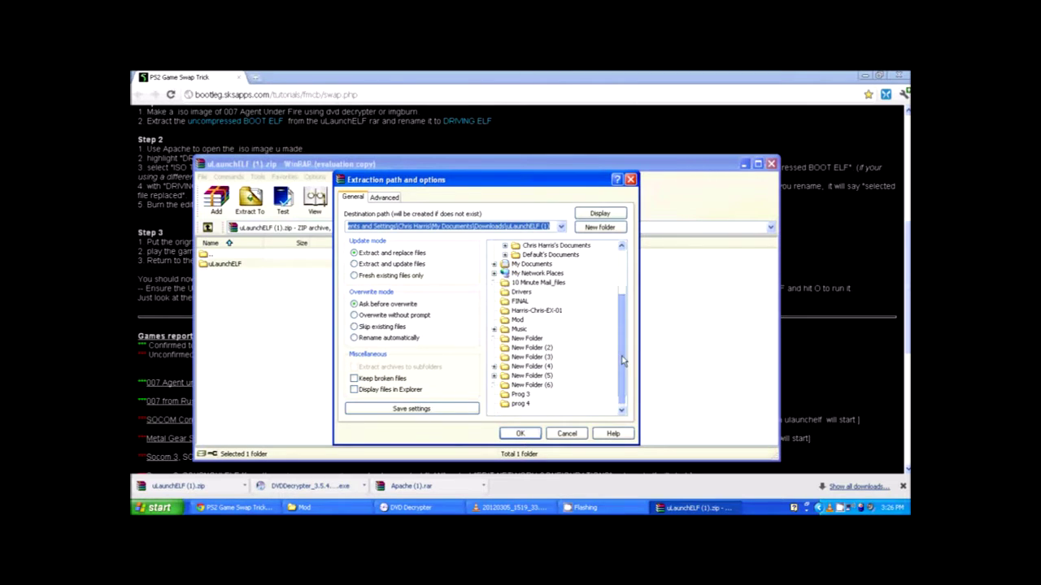
click(504, 322)
click(522, 433)
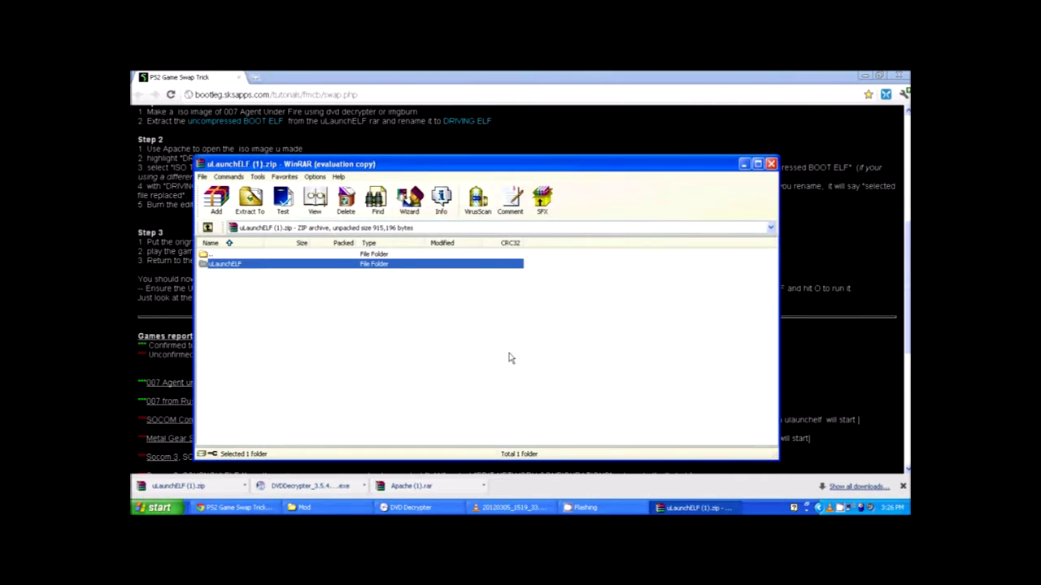
click(770, 164)
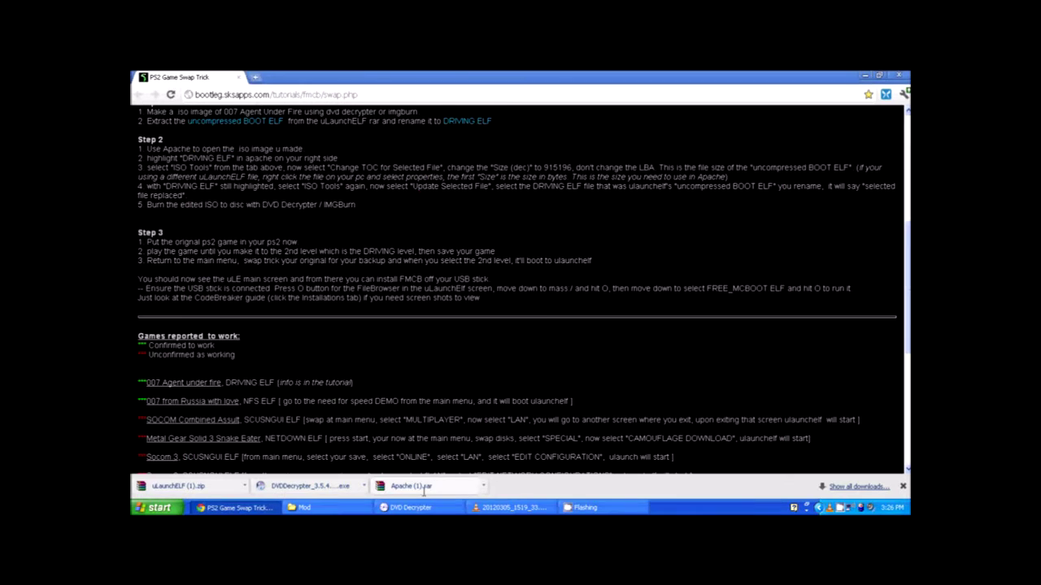
Step: Extract Apache.exe from the downloaded Apache (1).rar into the Mod folder on the desktop and minimize the archive window
click(411, 485)
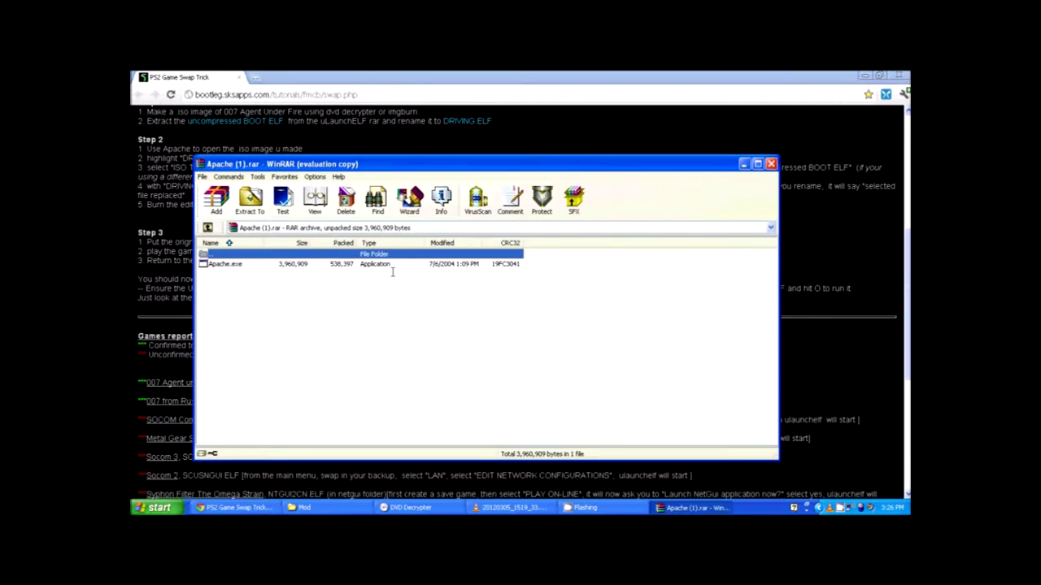
click(331, 264)
click(250, 199)
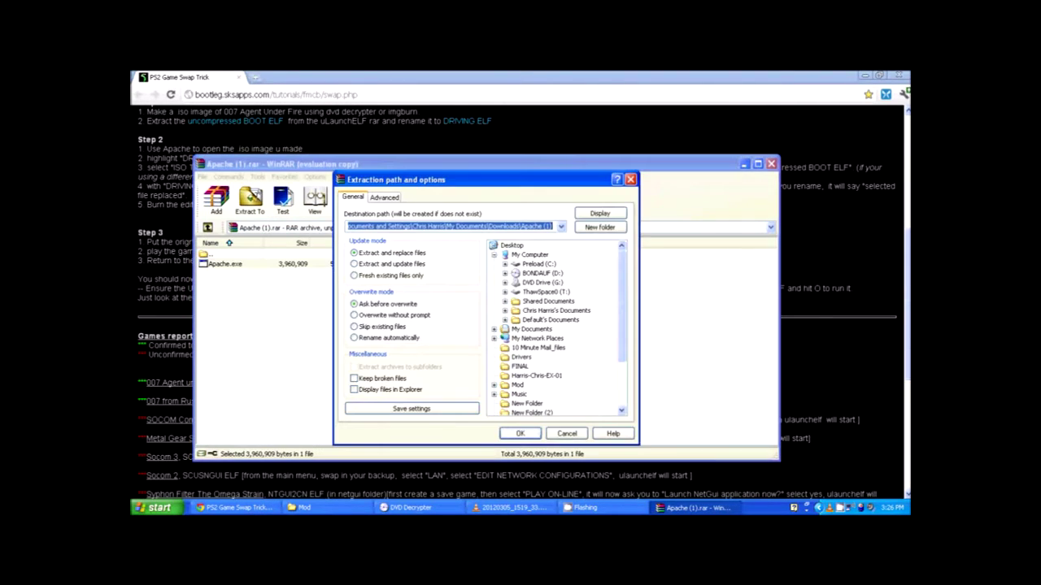
scroll(616, 348, down, 3)
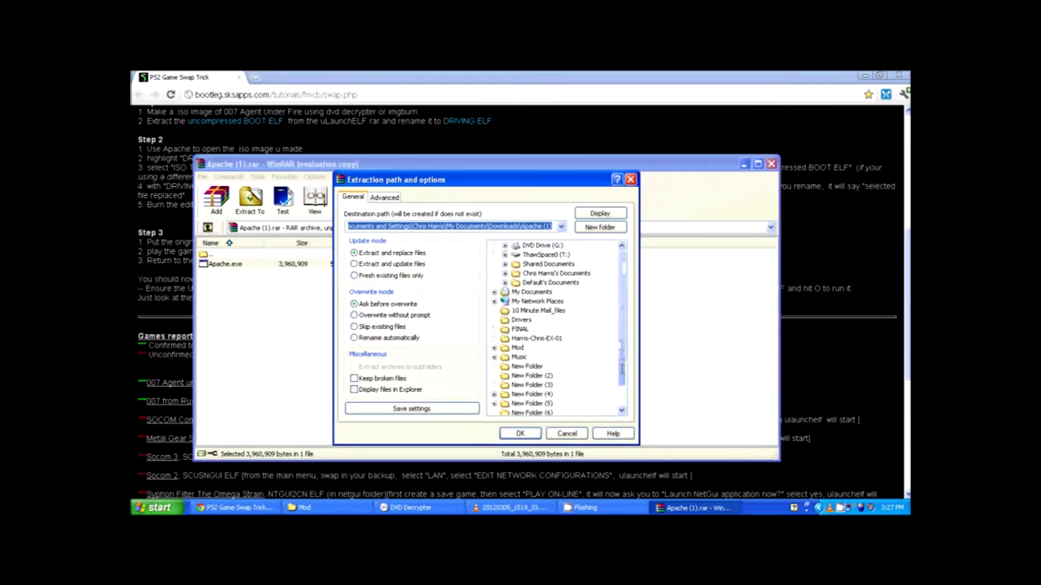
click(519, 321)
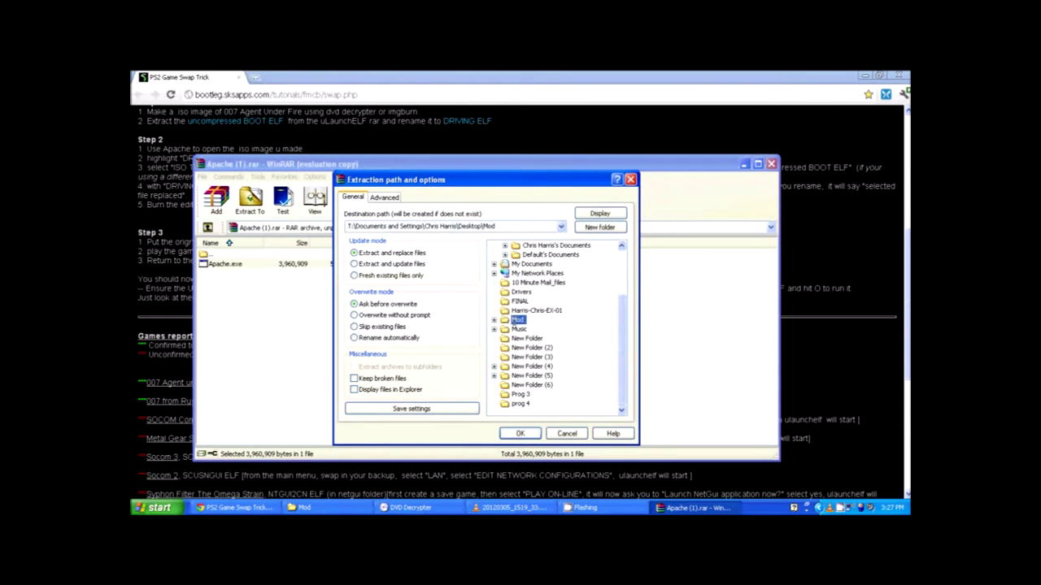
click(519, 434)
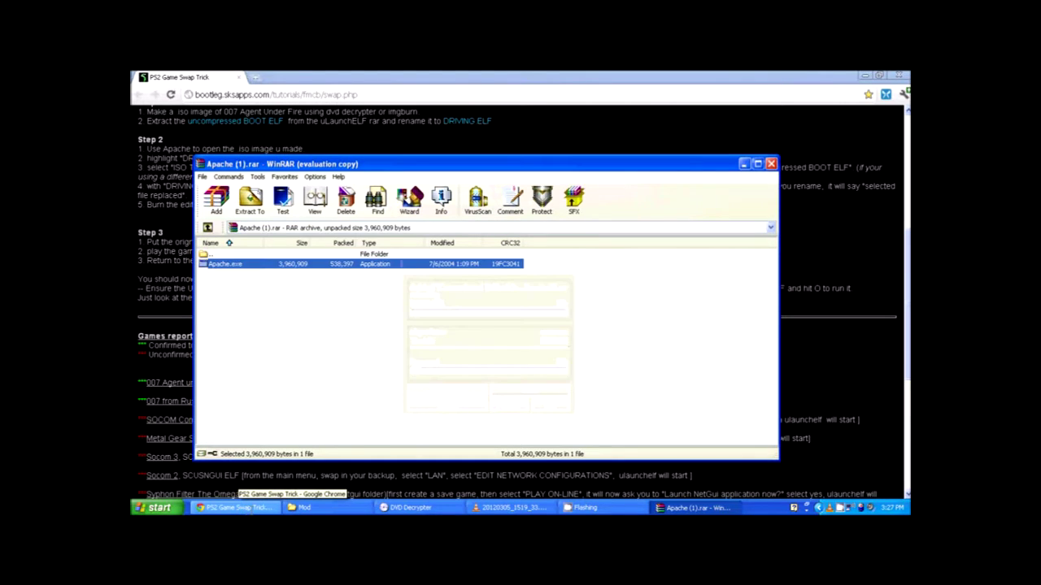
click(744, 164)
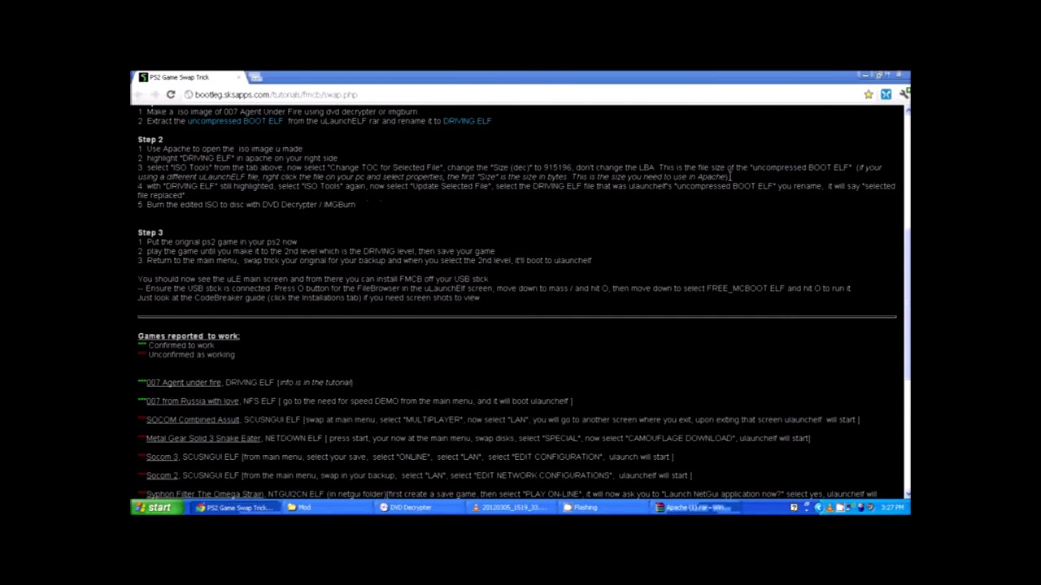
Step: Launch Apache from the Mod folder and open the BONDAUF ISO image from the Preload (C:) drive
click(317, 507)
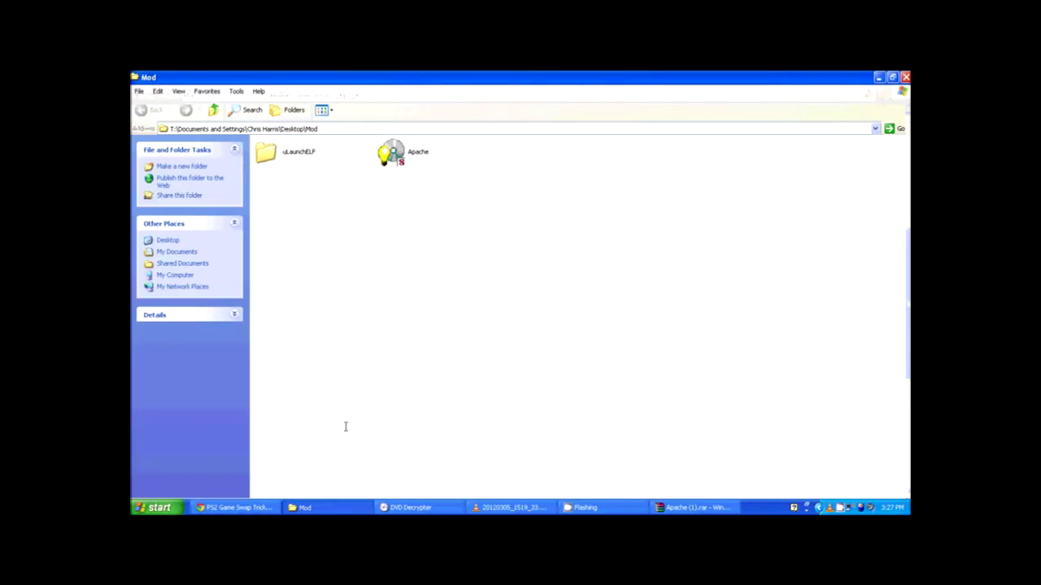
double_click(407, 158)
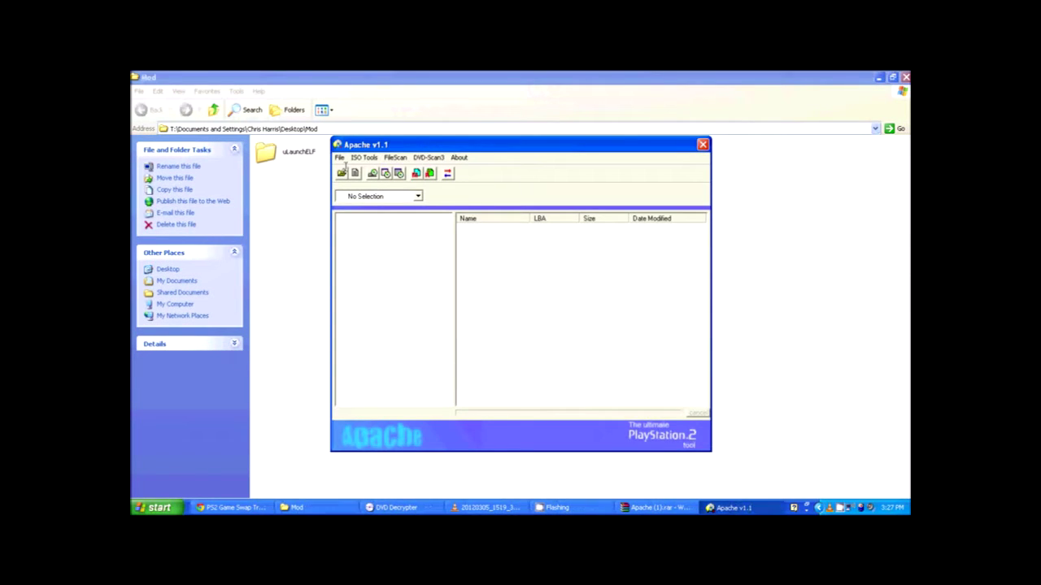
click(339, 158)
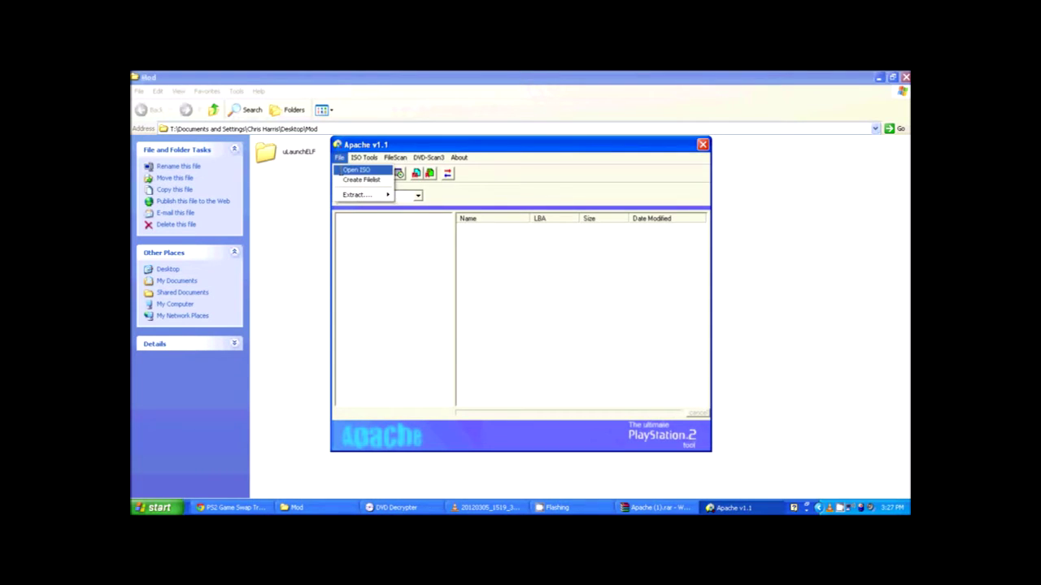
click(355, 170)
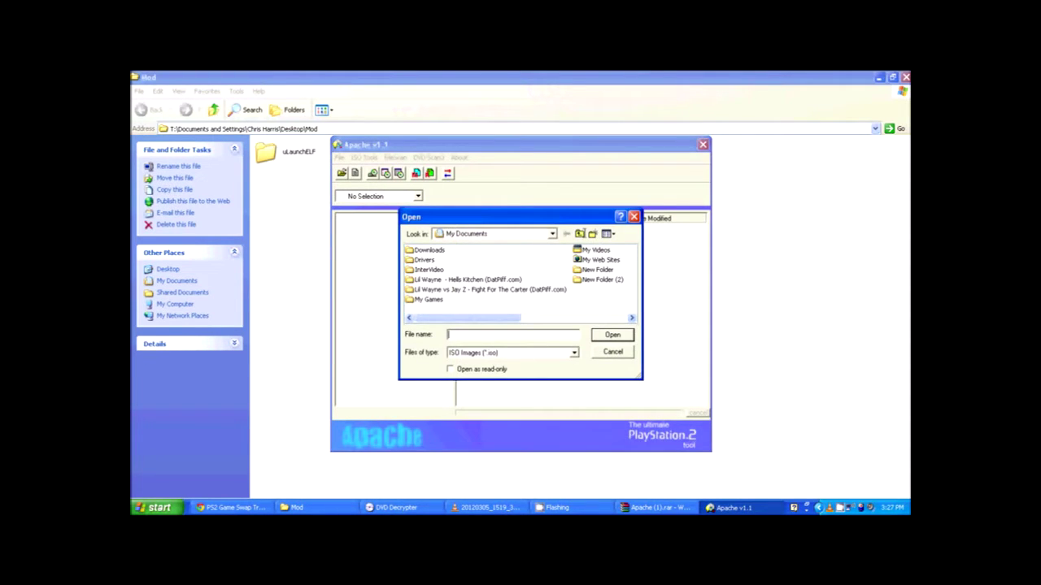
click(580, 233)
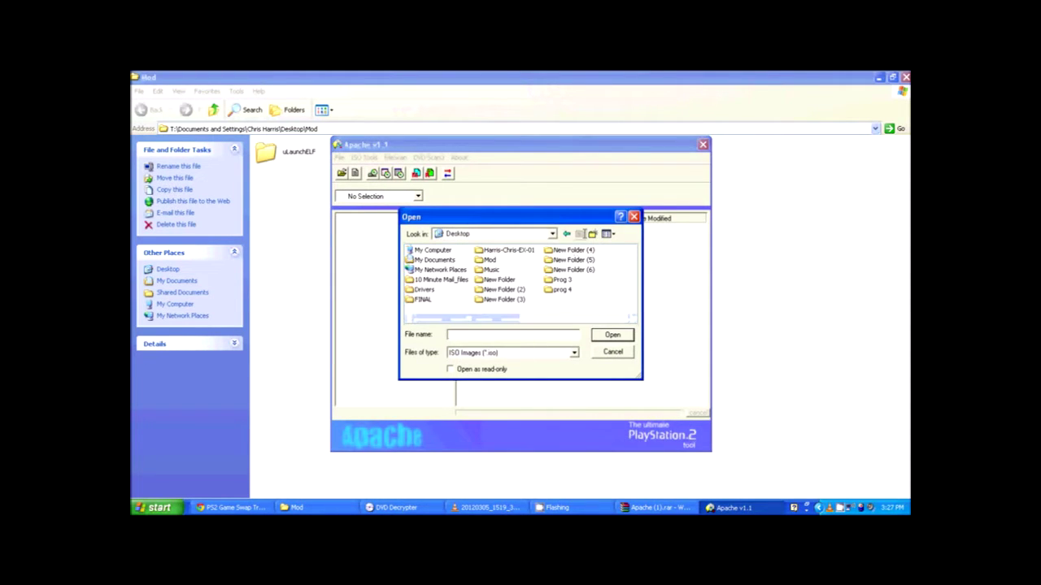
double_click(424, 251)
double_click(437, 251)
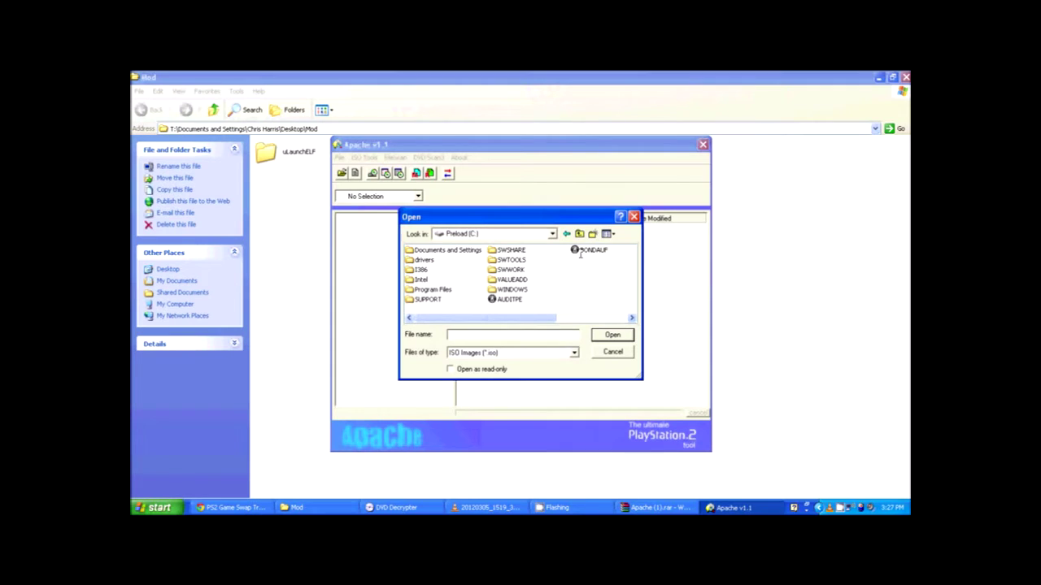
click(587, 251)
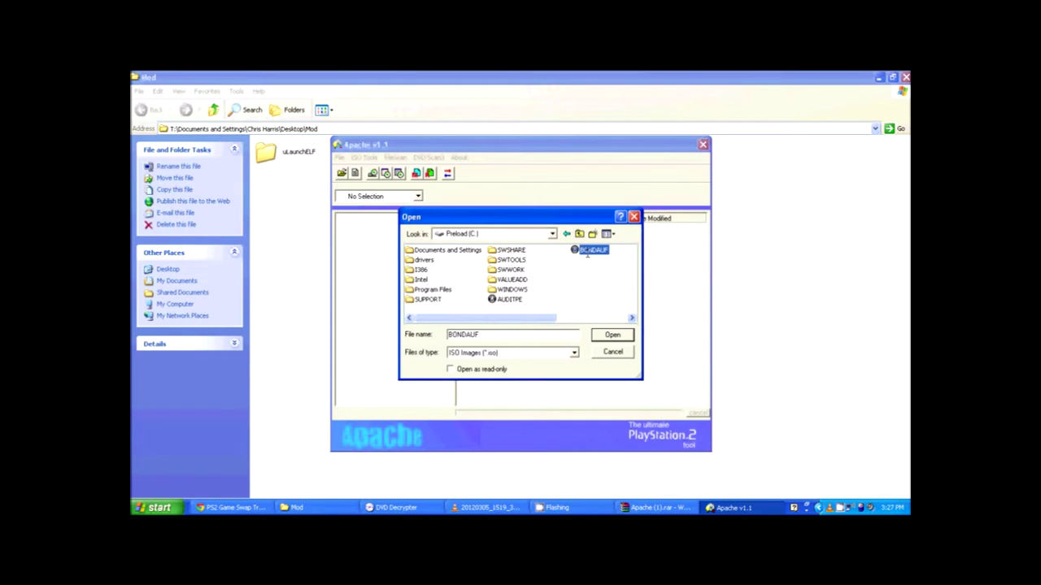
click(611, 335)
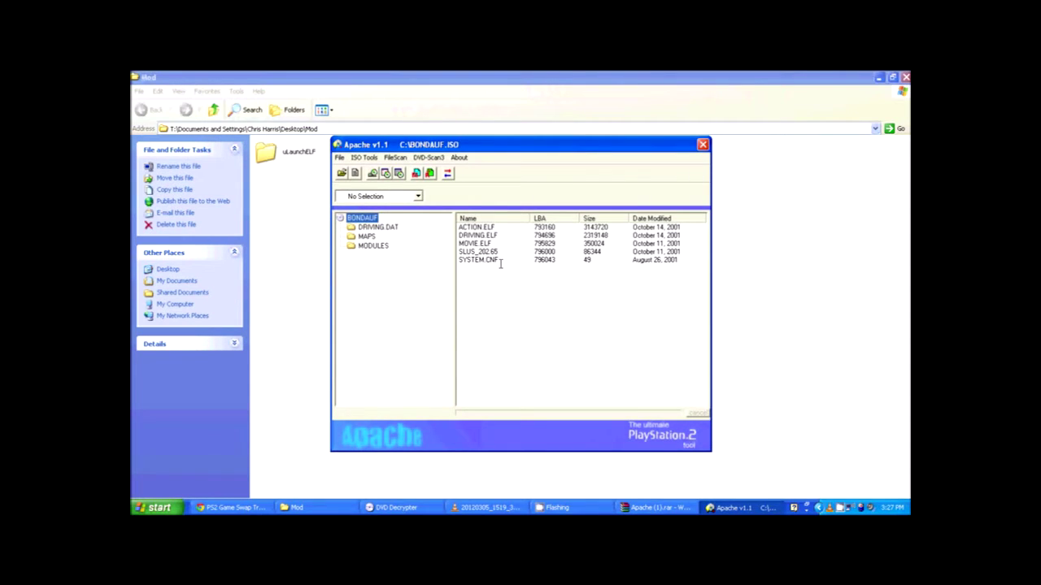
Step: Change the TOC entry of DRIVING.ELF in the ISO to the size given in the tutorial, 915196, and update it
click(489, 235)
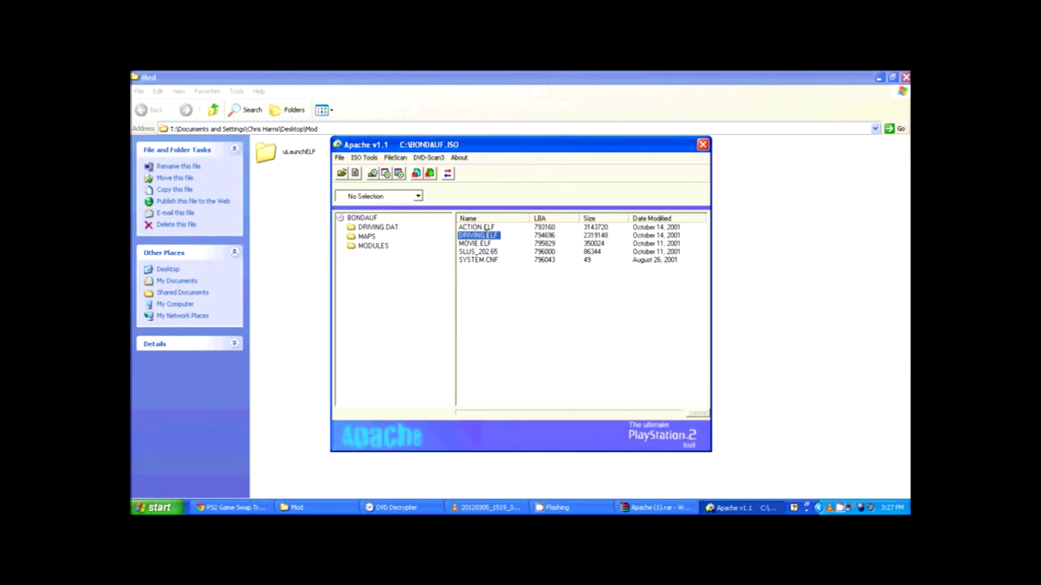
click(364, 157)
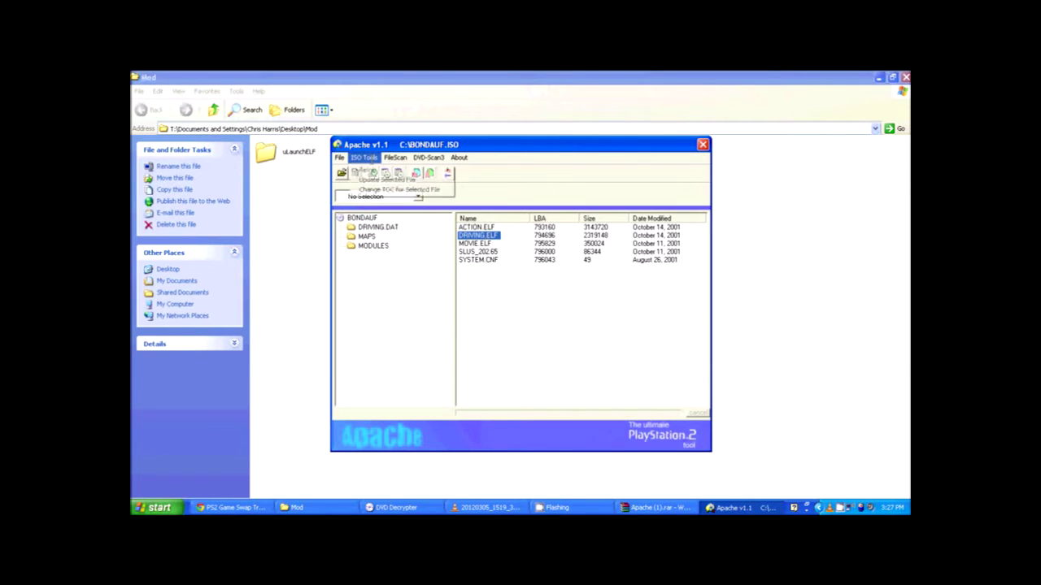
click(378, 191)
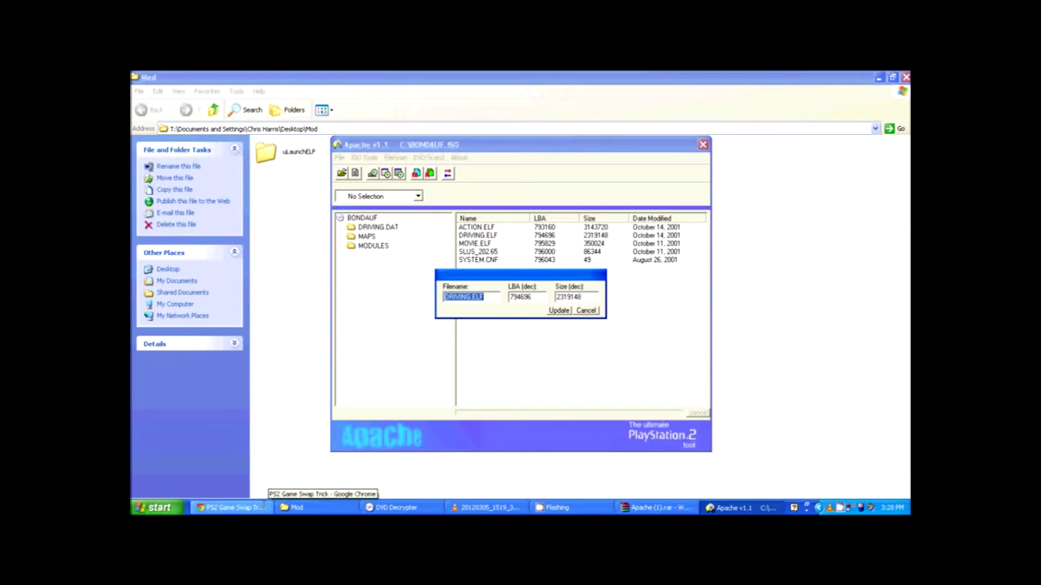
click(263, 506)
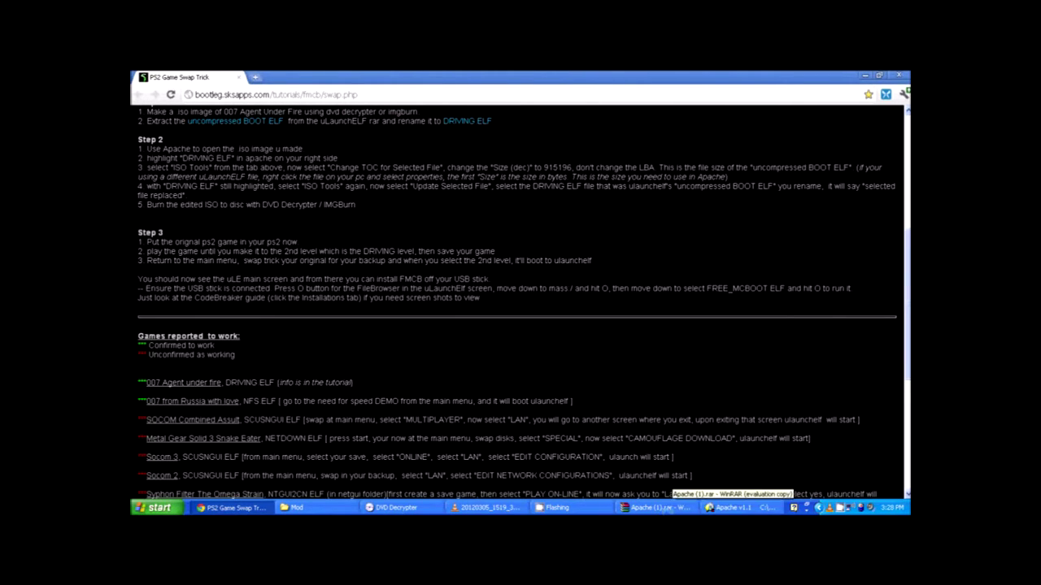
click(730, 506)
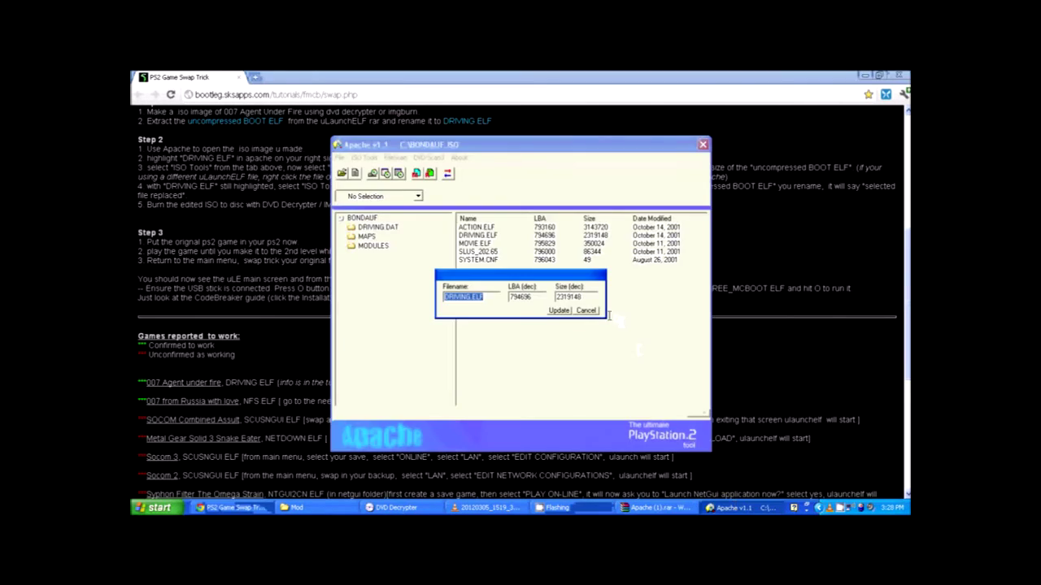
drag(585, 297, 554, 292)
text(915196)
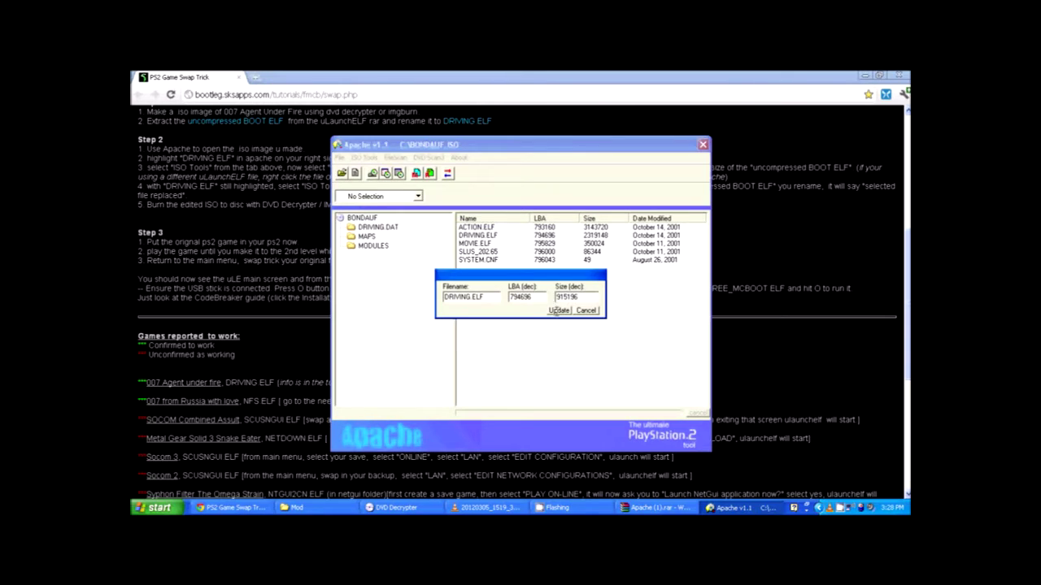
click(558, 310)
drag(661, 135, 667, 161)
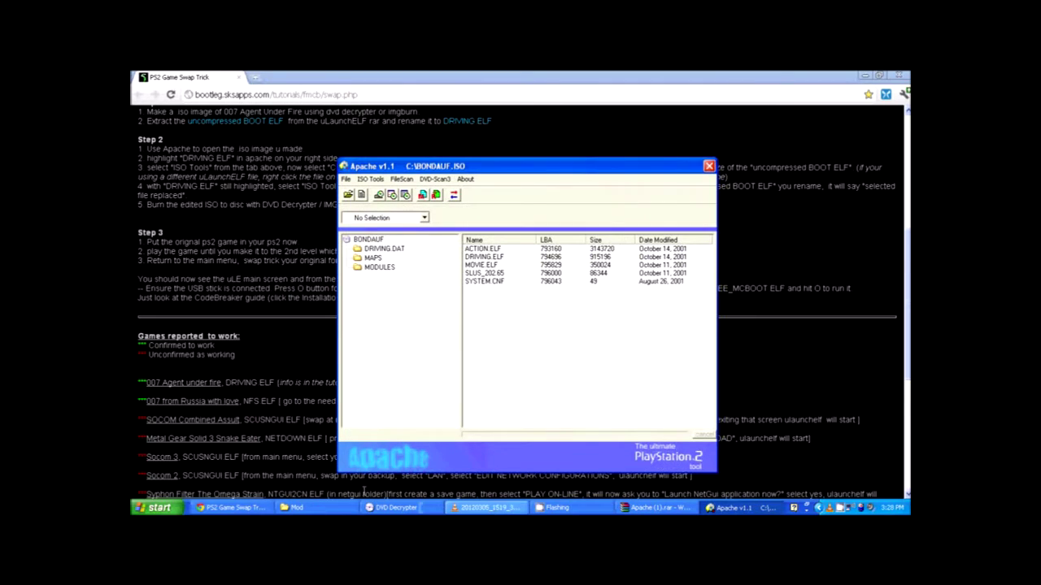
Step: Rename uncompressed BOOT.ELF in the uLaunchELF folder inside Mod to DRIVING.ELF
click(346, 505)
double_click(281, 158)
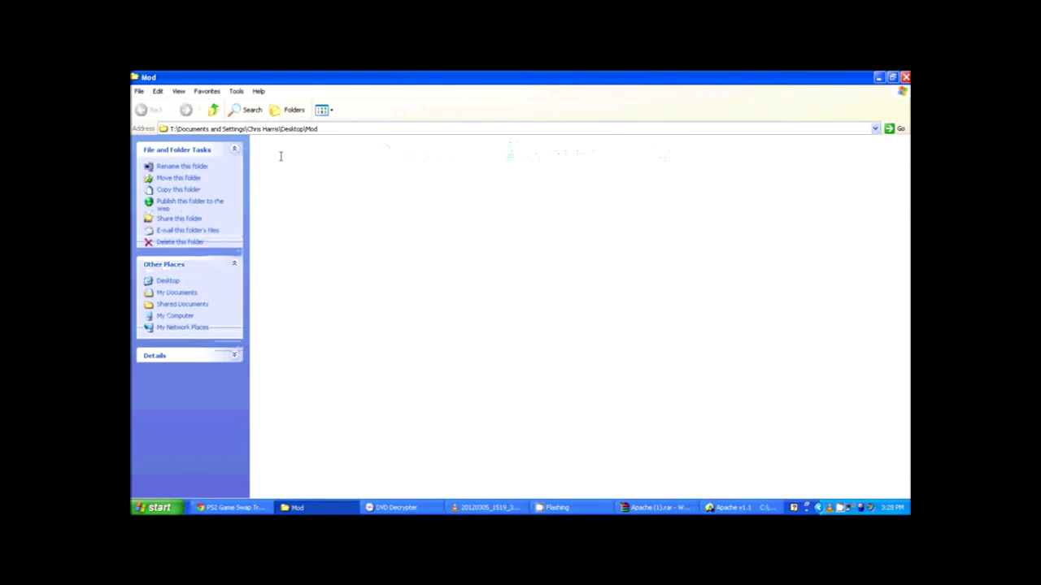
click(305, 151)
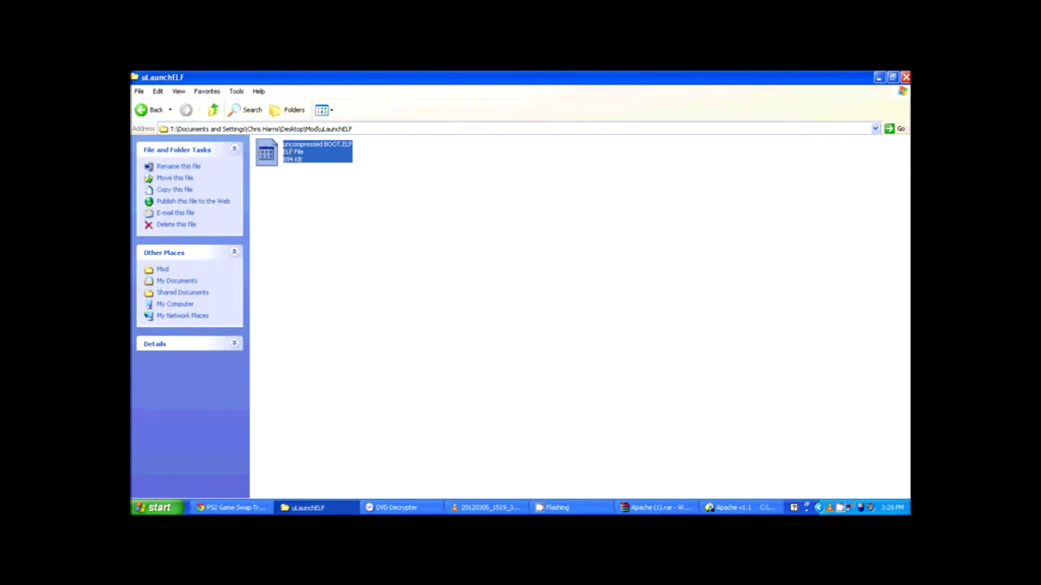
right_click(290, 152)
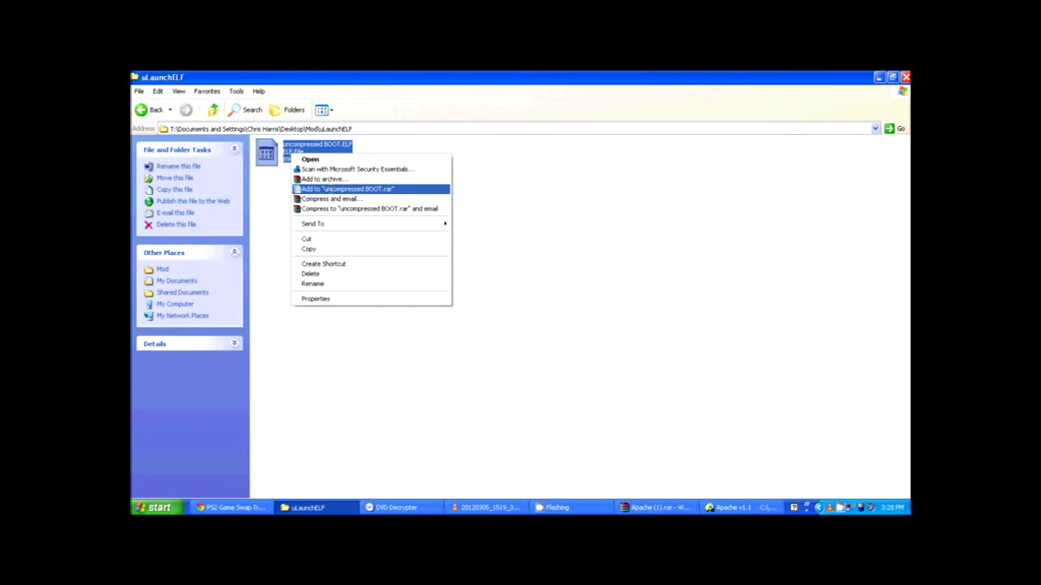
click(328, 284)
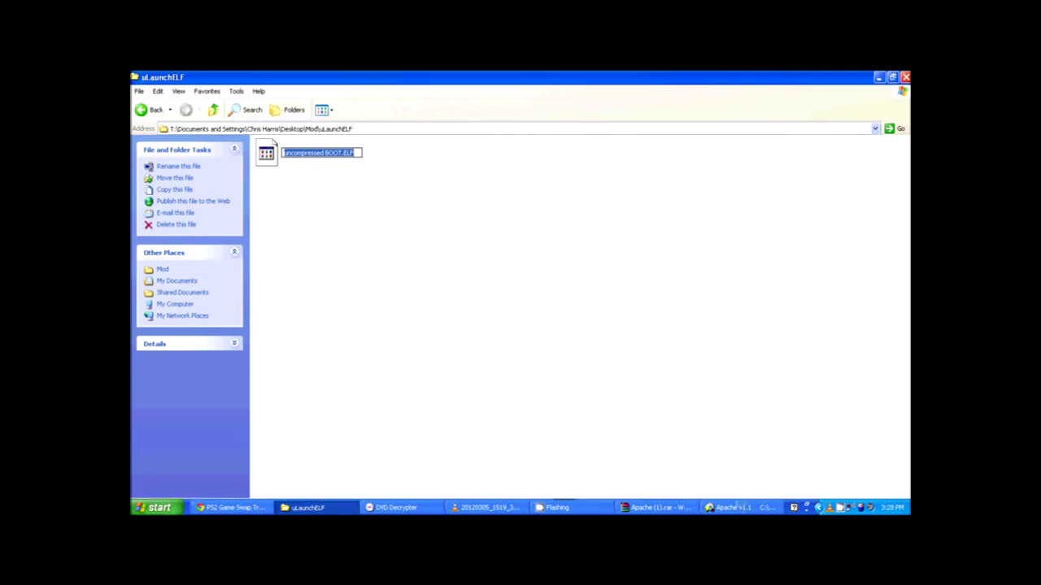
click(736, 508)
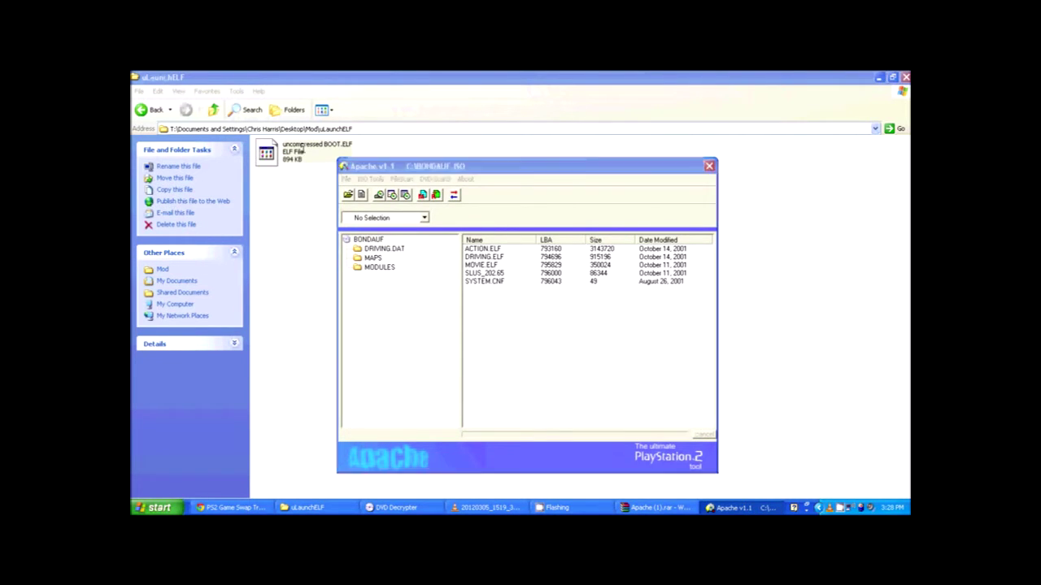
click(303, 150)
right_click(318, 165)
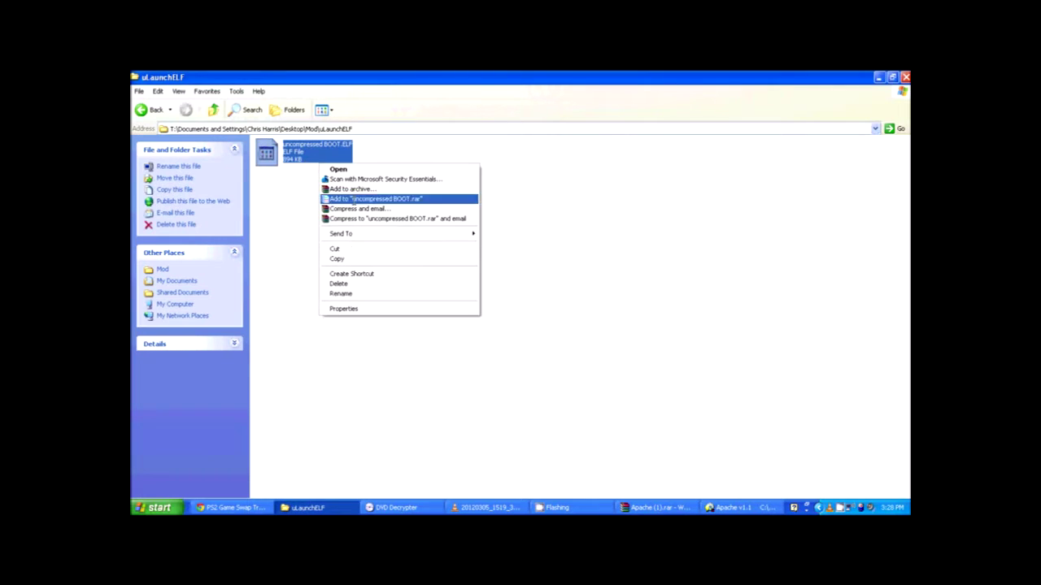
click(362, 292)
text(B)
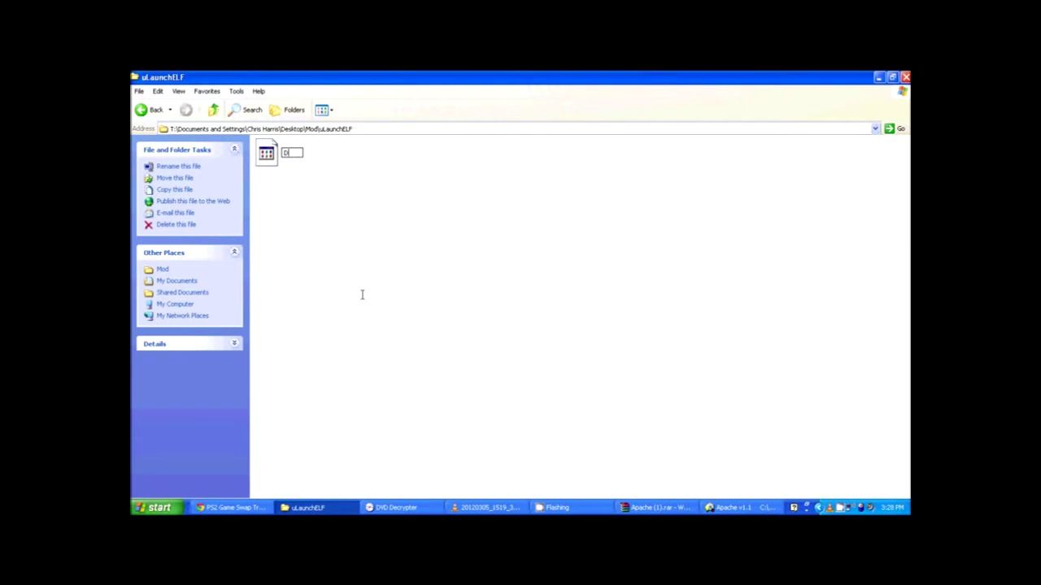
text(RIVING.ELF)
key(Return)
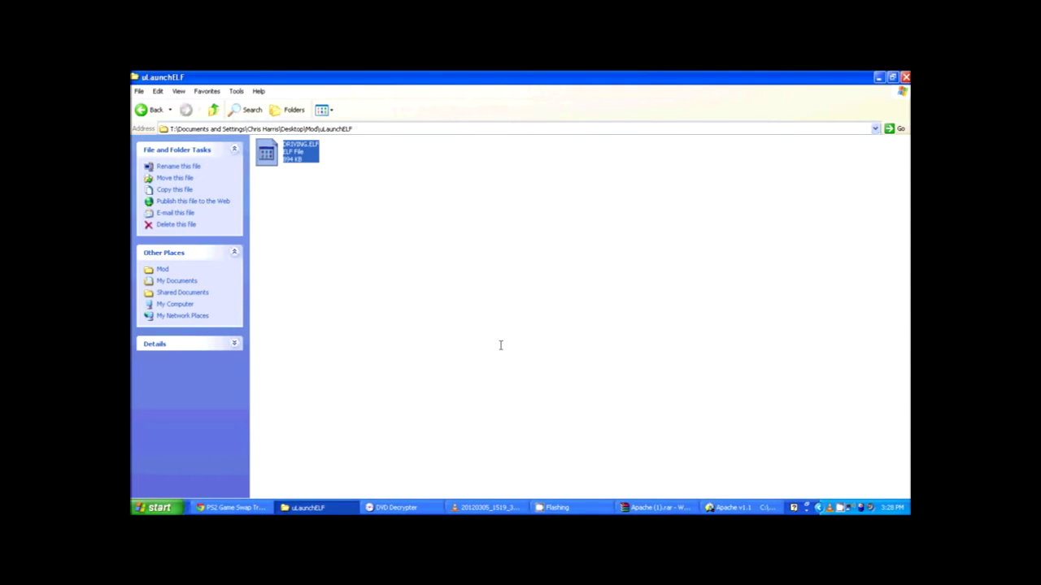
Step: Switch to Apache and update DRIVING.ELF in the BONDAUF image with the DRIVING.ELF file from the desktop's Mod\uLaunchELF folder
click(726, 506)
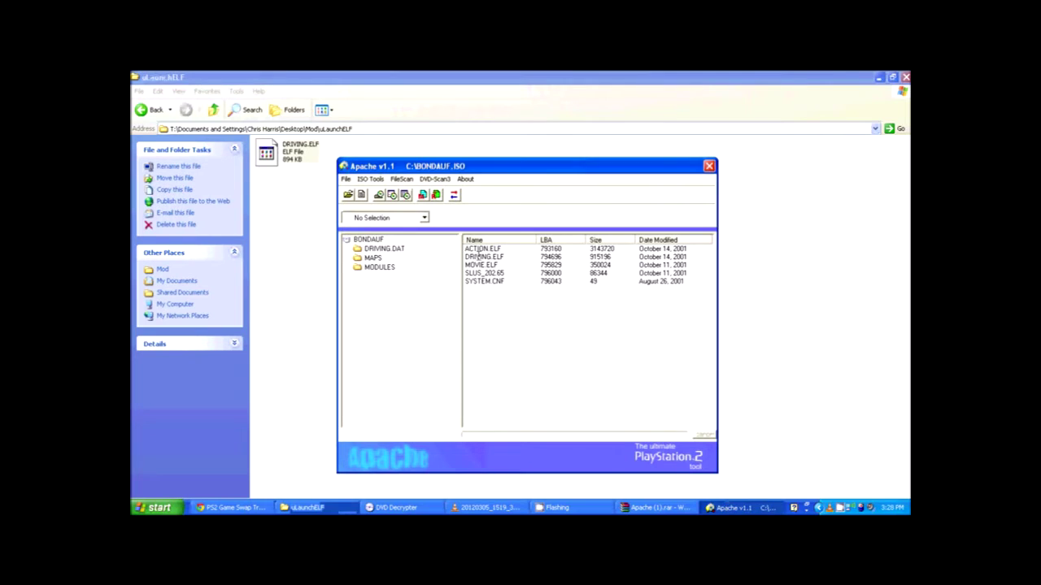
click(345, 179)
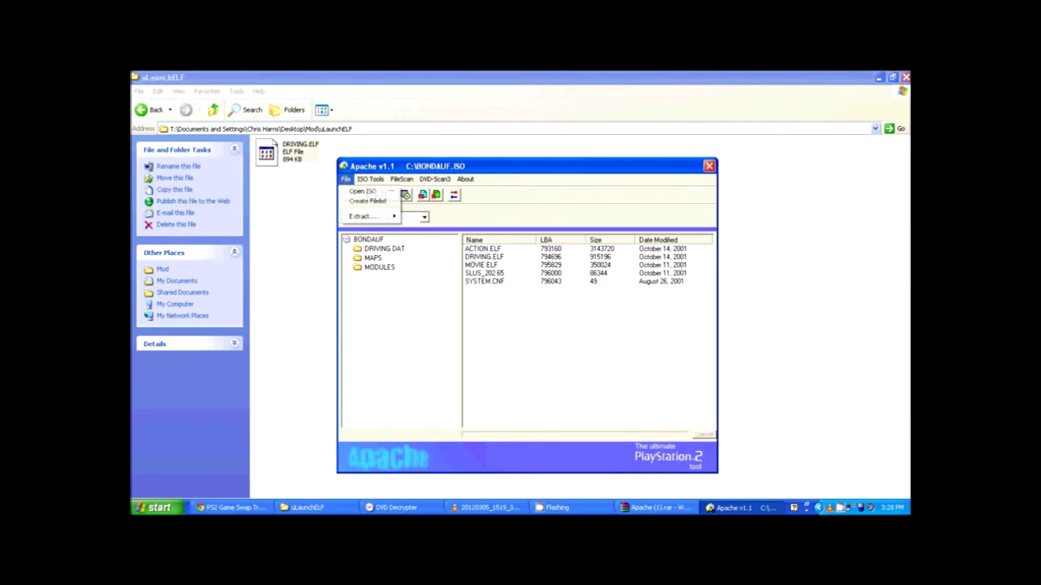
mouse_move(360, 179)
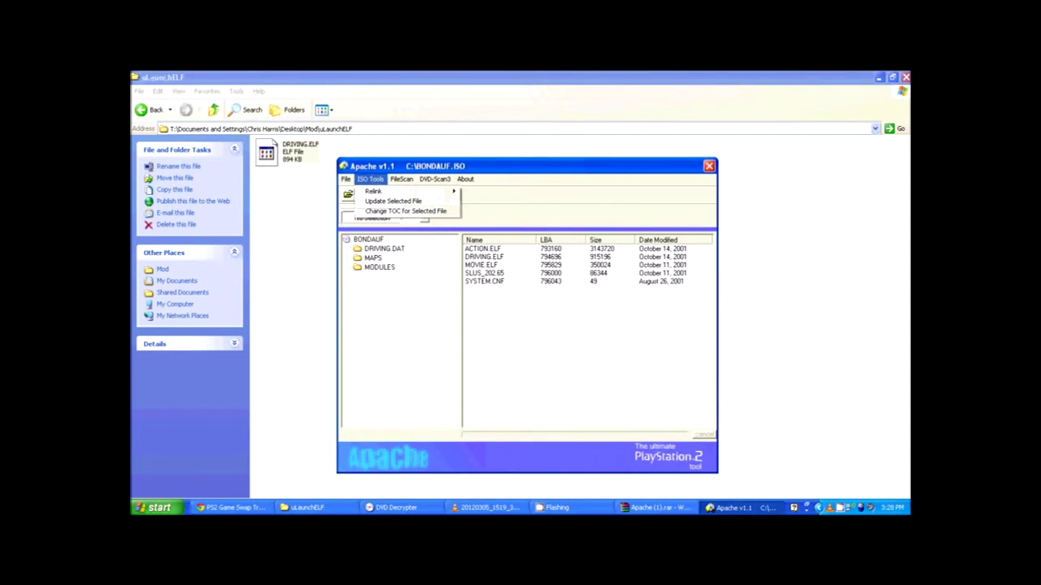
mouse_move(393, 178)
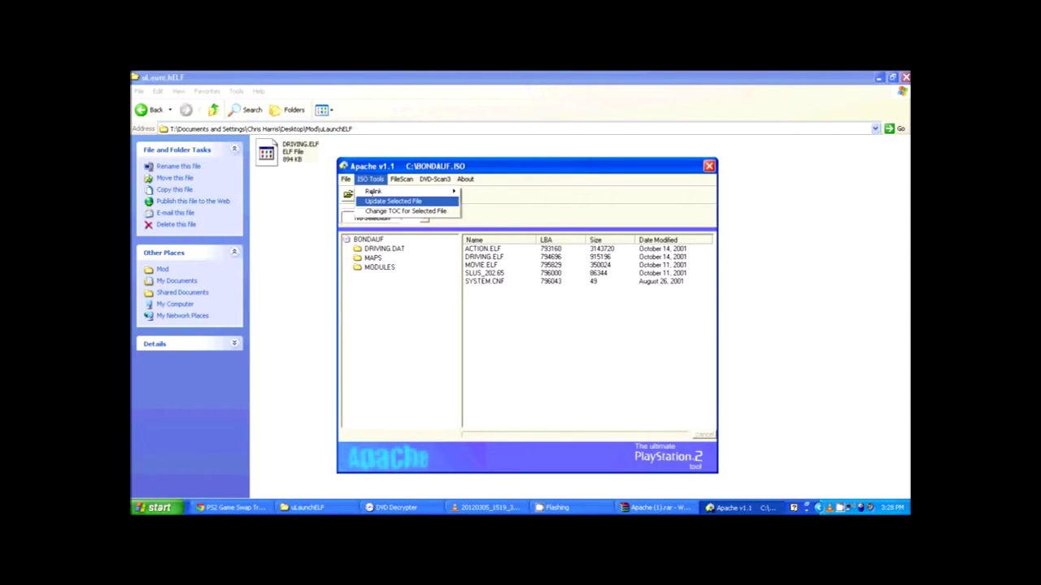
click(372, 212)
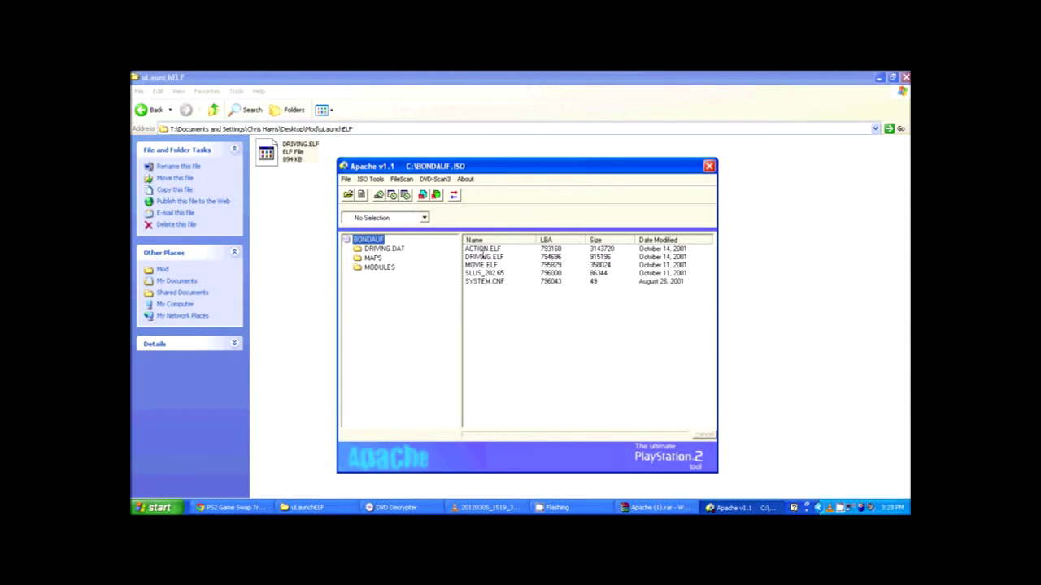
click(485, 257)
click(370, 179)
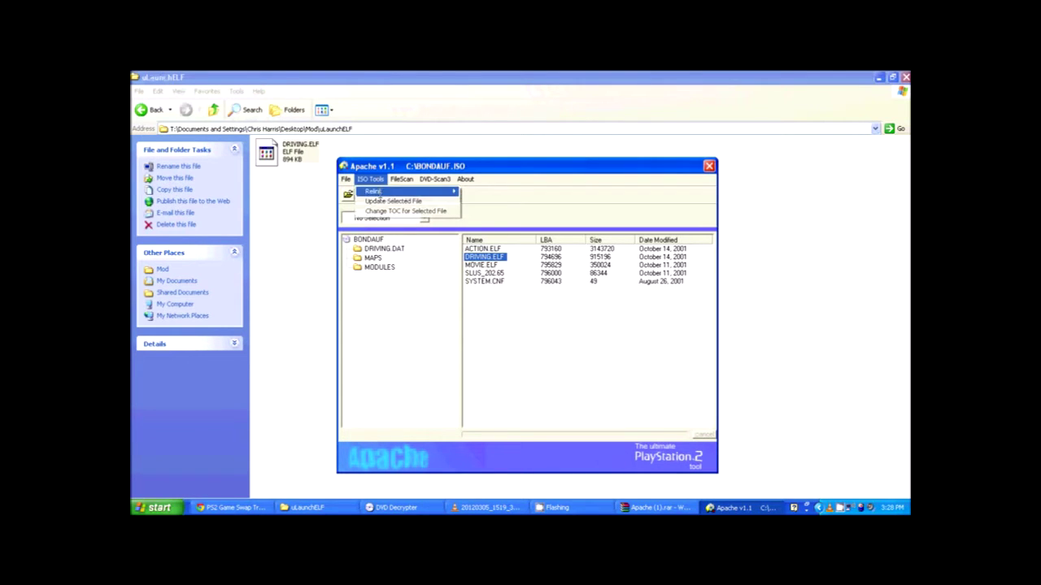
click(381, 199)
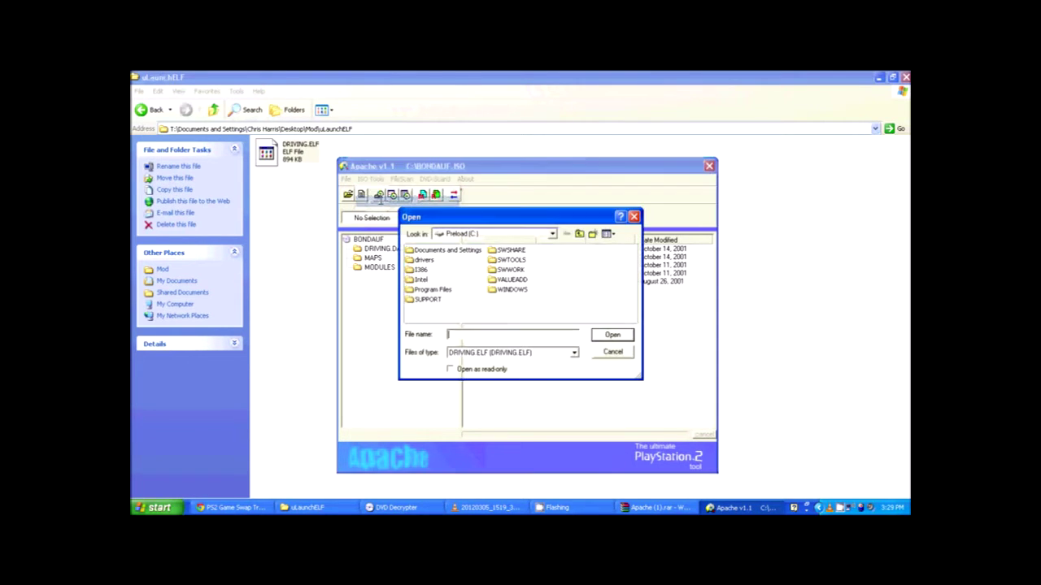
click(580, 235)
click(580, 235)
double_click(489, 260)
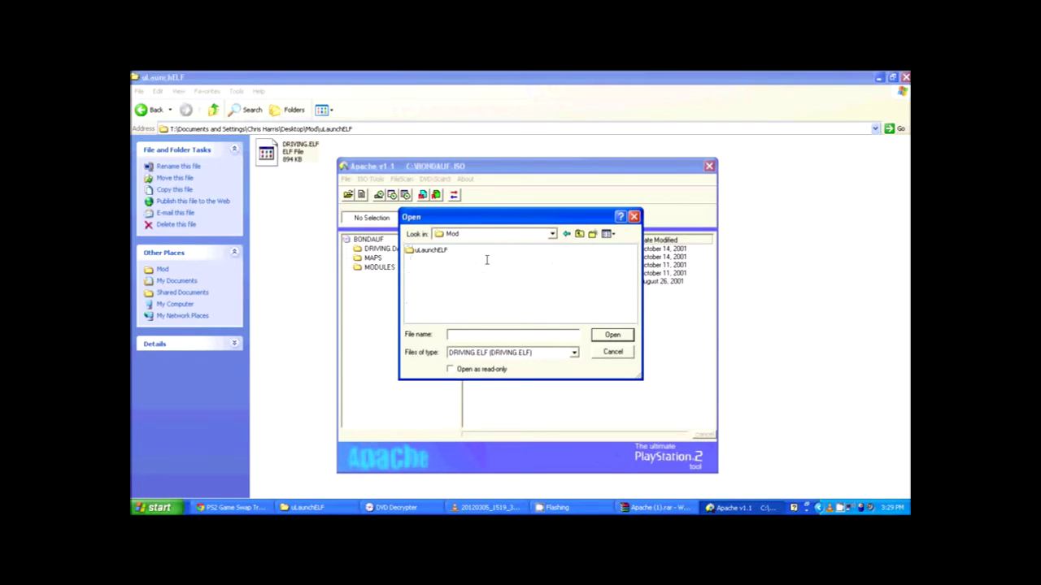
double_click(436, 249)
click(435, 250)
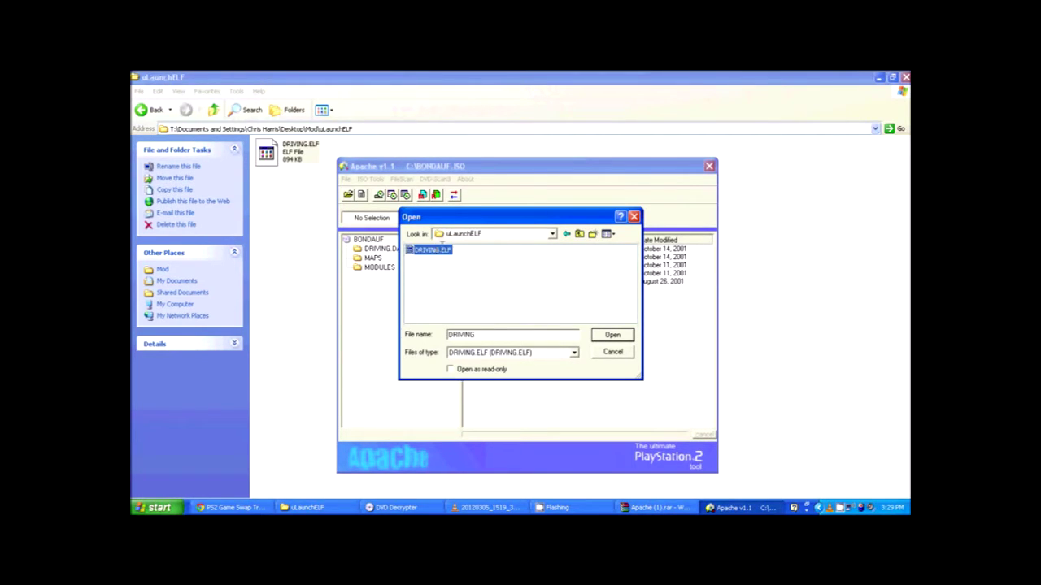
click(618, 336)
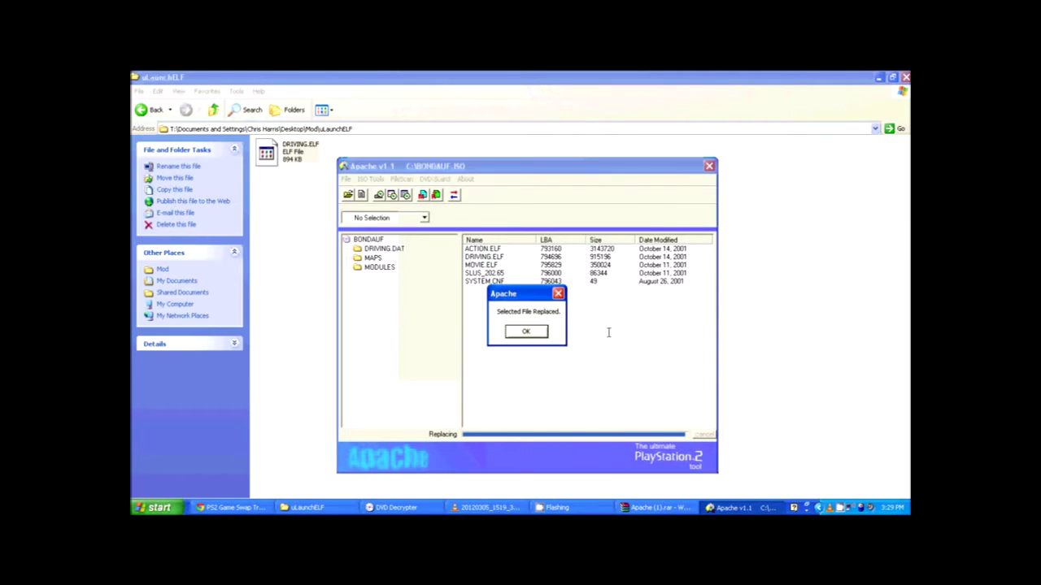
click(525, 332)
click(346, 179)
mouse_move(434, 179)
click(575, 184)
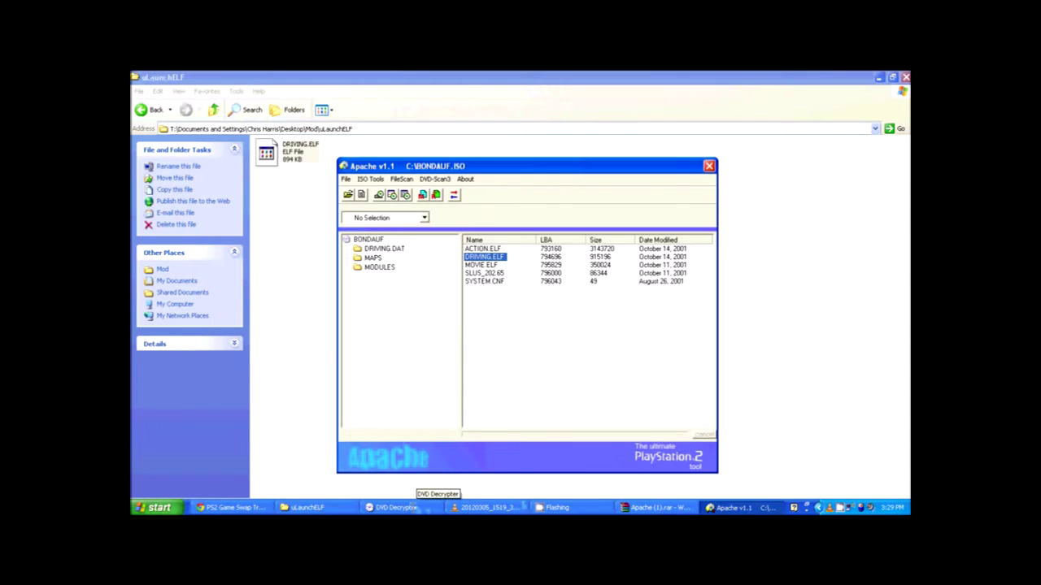
Step: Switch to DVD Decrypter and set its mode to ISO Write
click(411, 508)
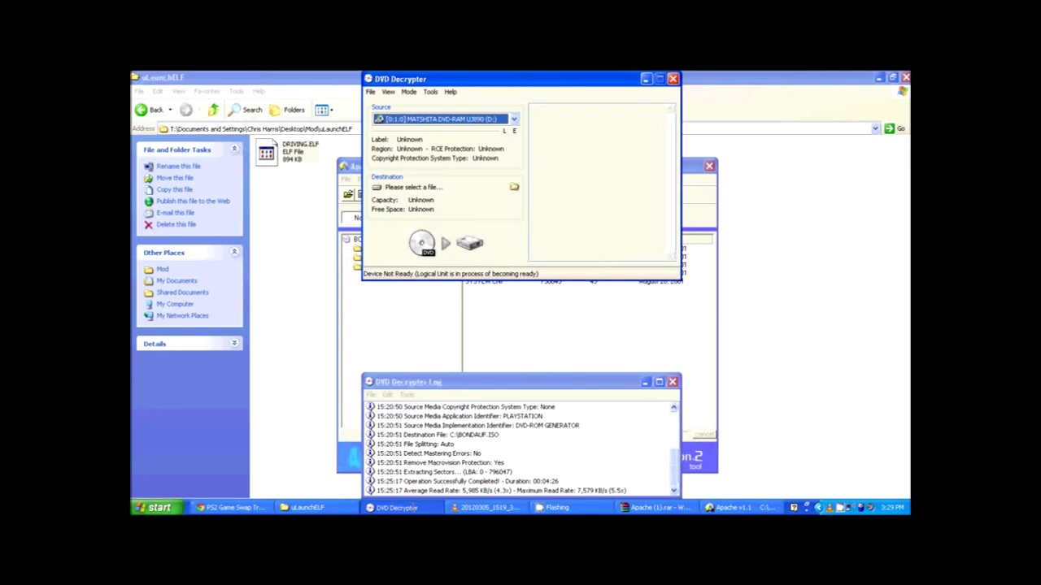
click(408, 91)
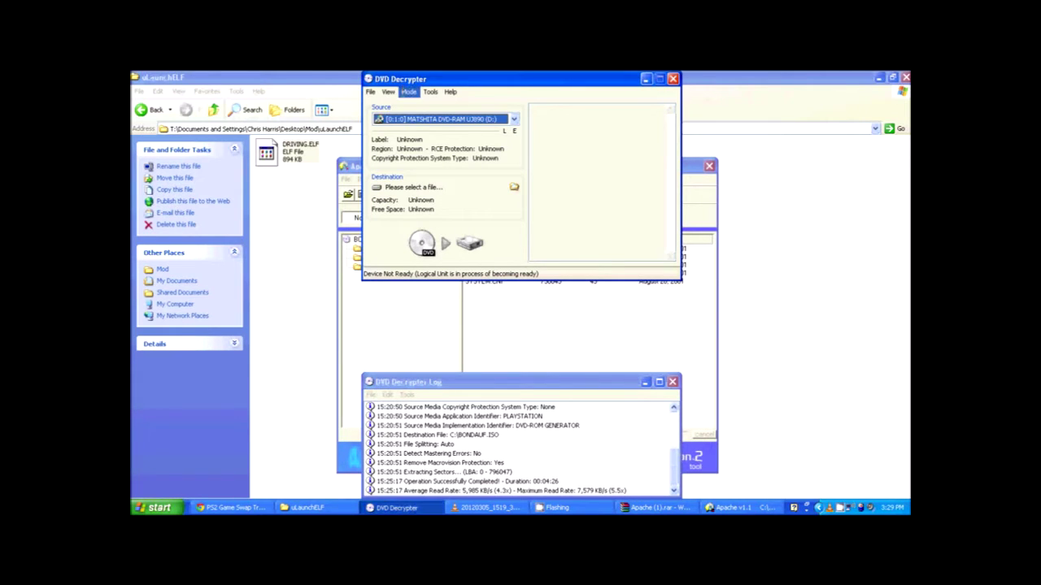
mouse_move(415, 124)
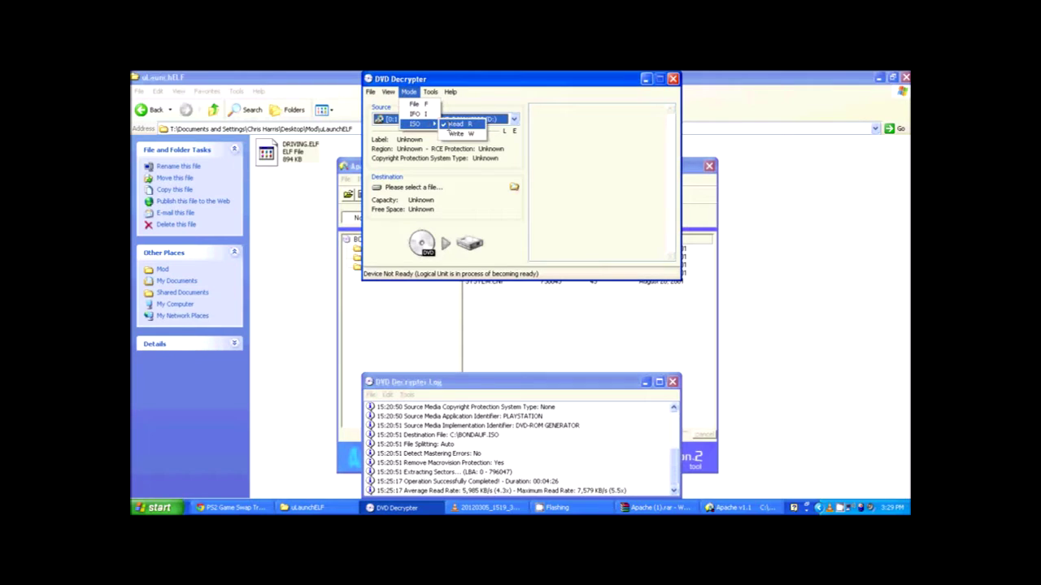
click(458, 134)
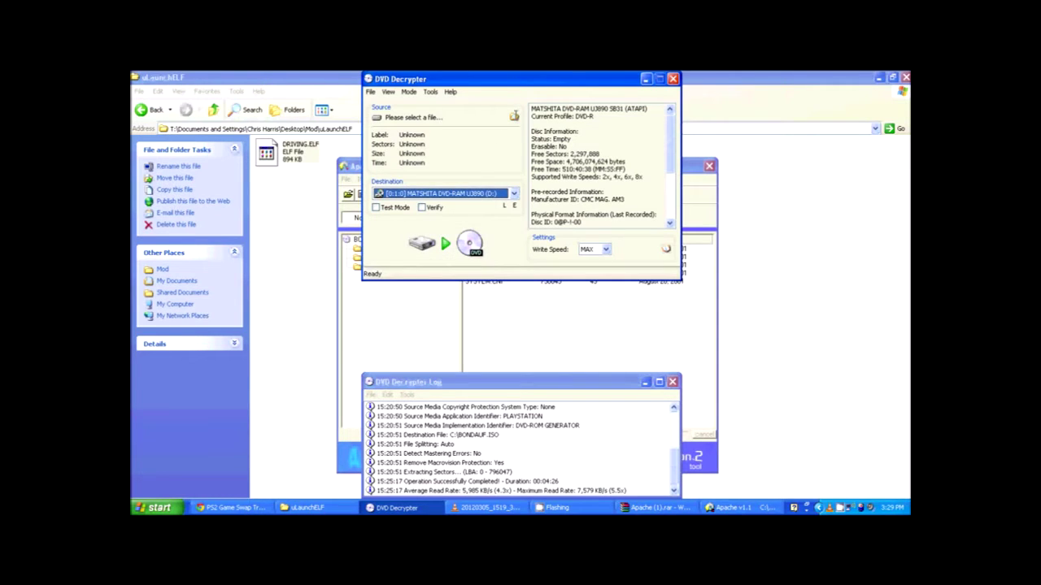
Step: Load BONDAUF.ISO from the Preload (C:) drive as the source and start burning it to the blank DVD
click(514, 116)
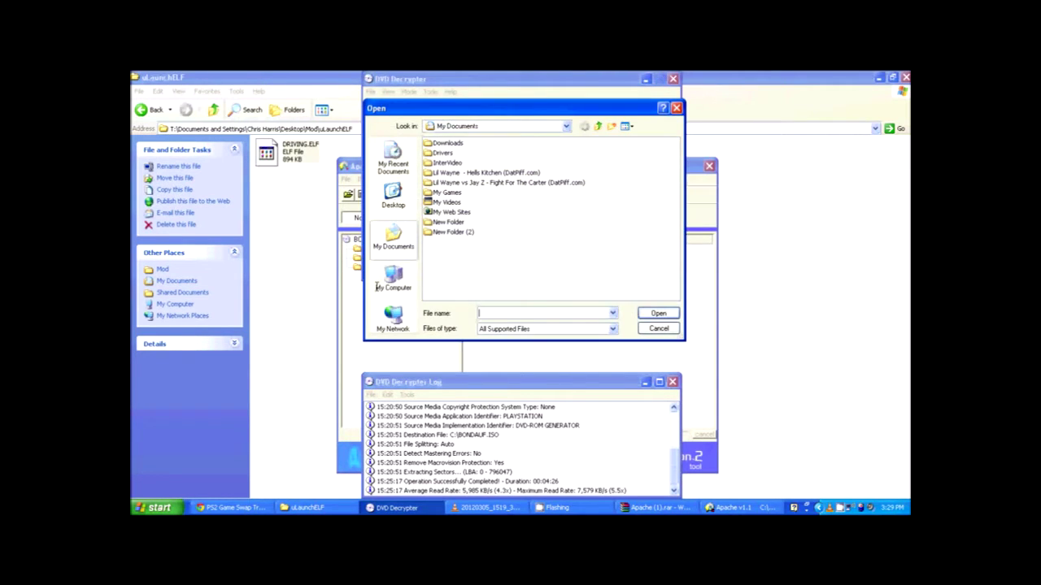
click(381, 283)
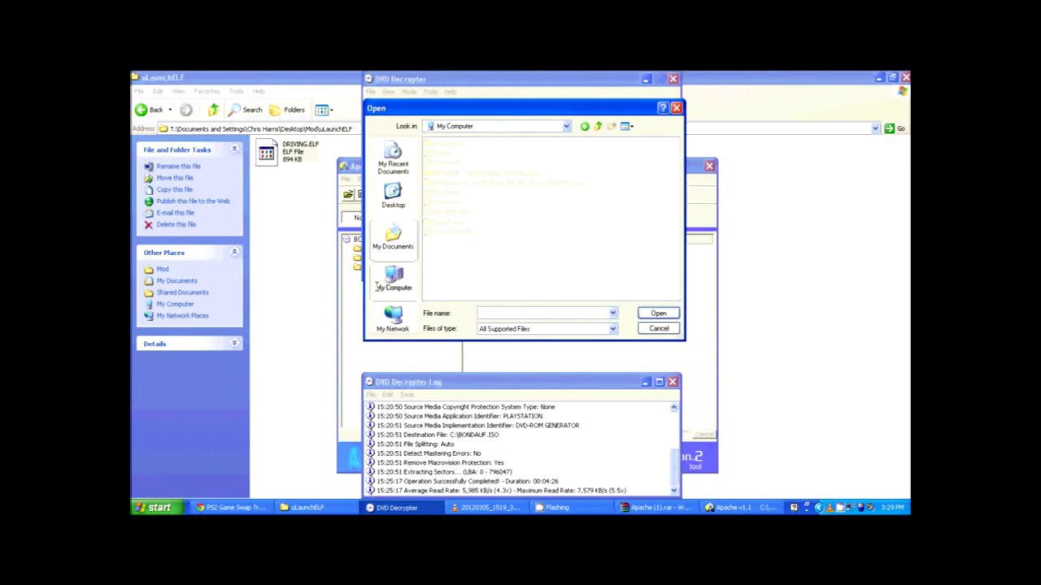
double_click(435, 142)
click(445, 261)
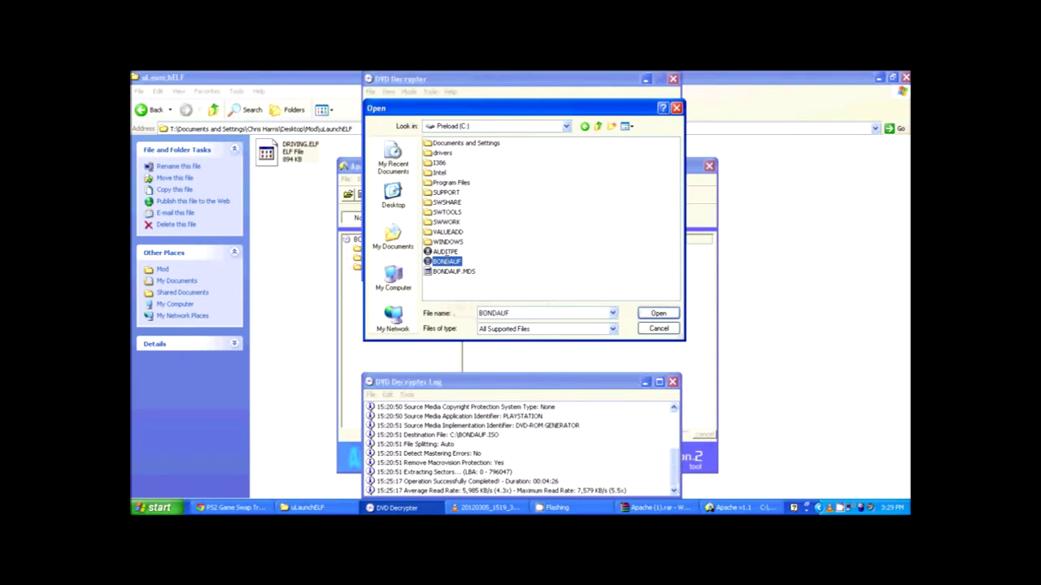
click(659, 313)
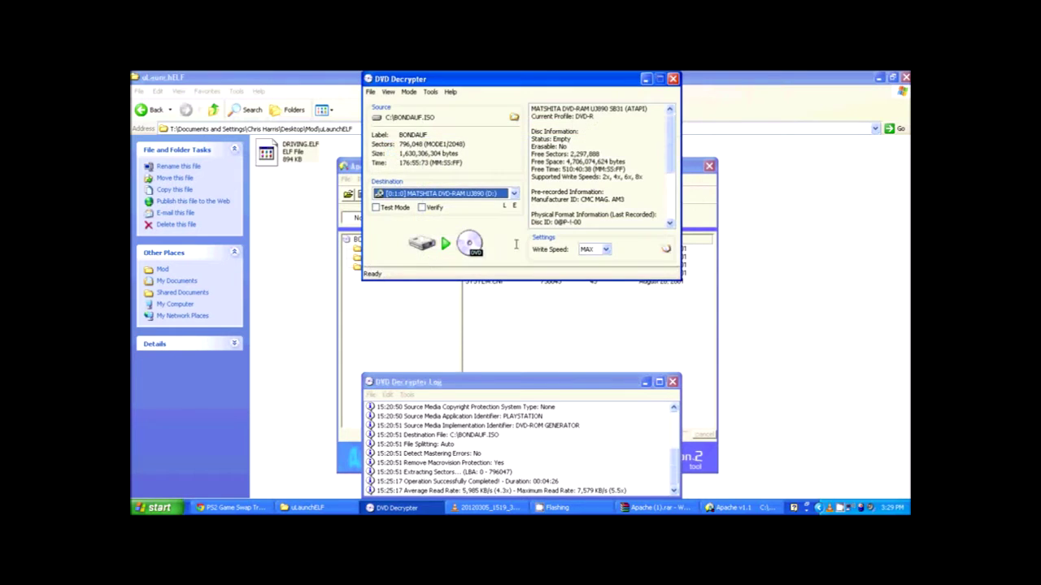
click(434, 243)
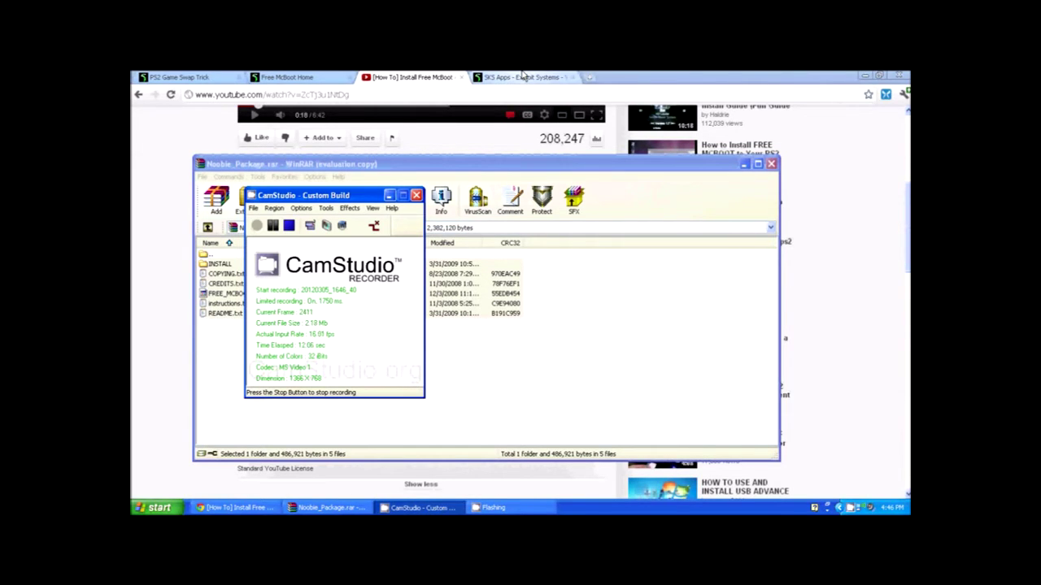
Step: View the Free McBoot 1.8b Noobie Package entry on the SKS Apps page and the contents of Noobie_Package.rar
click(524, 77)
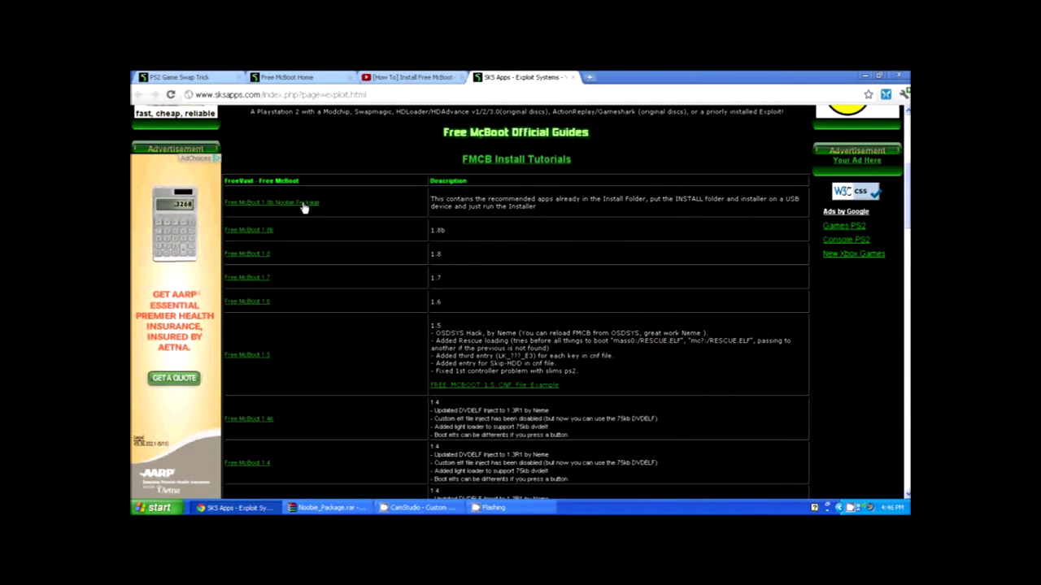
click(404, 77)
click(333, 507)
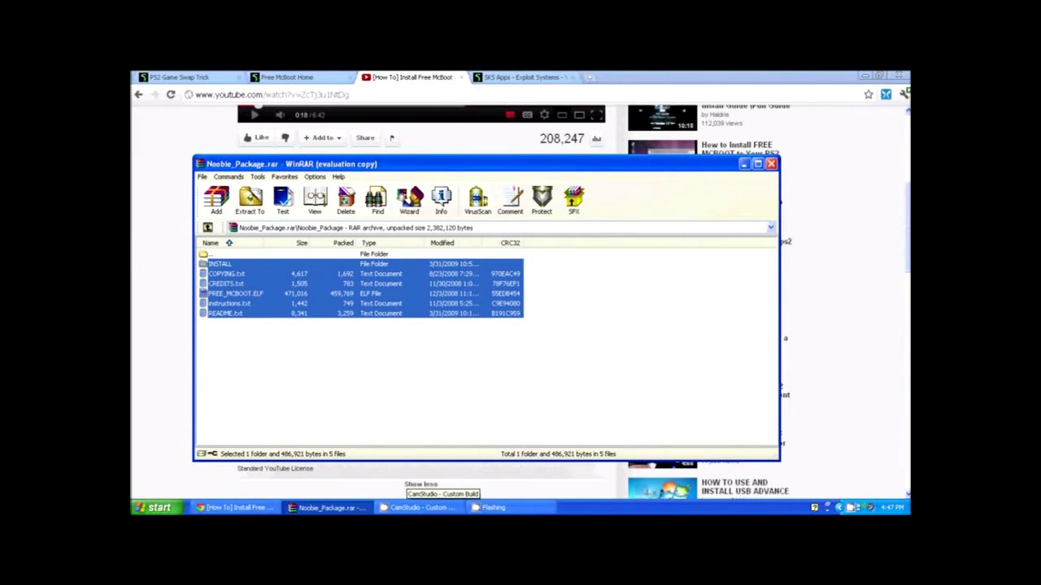
click(418, 508)
click(289, 225)
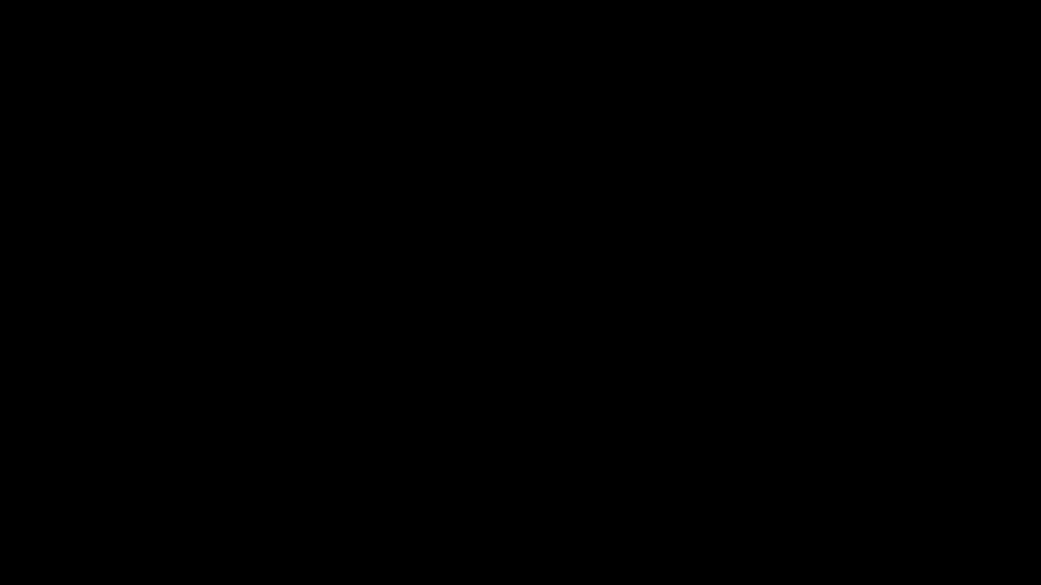